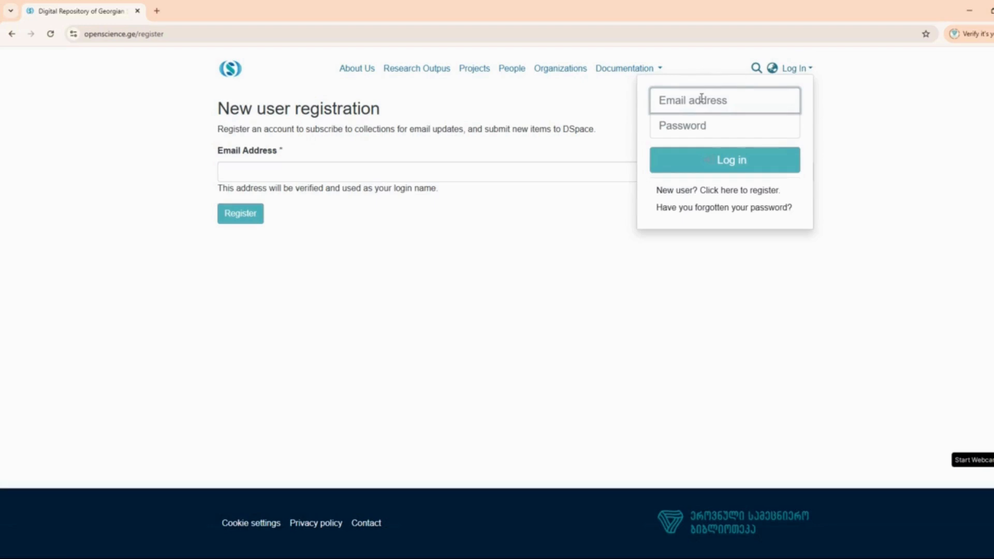
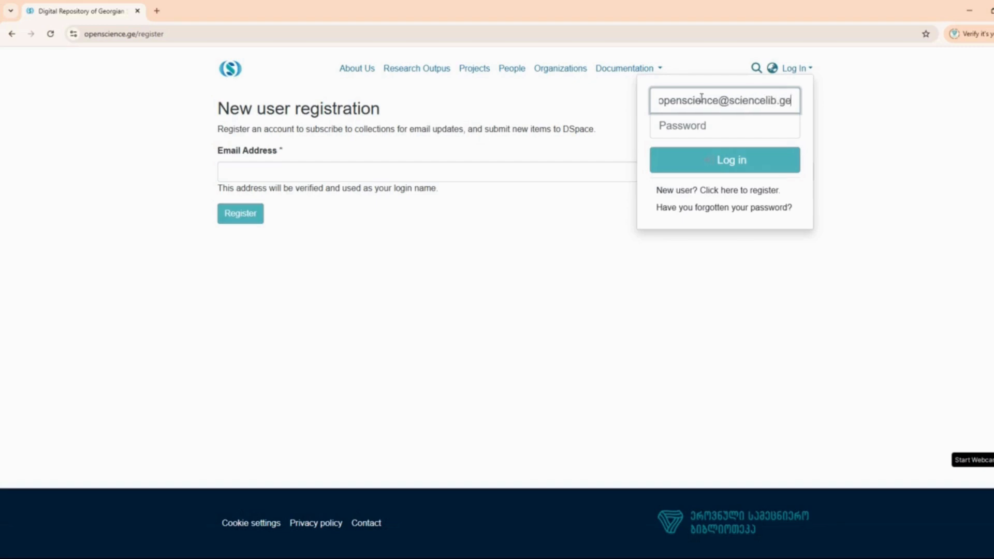
- Sign in with the administrator e-mail and password, then dismiss the browser's save-password prompt
{"action": "left_click", "coordinate": [673, 125]}
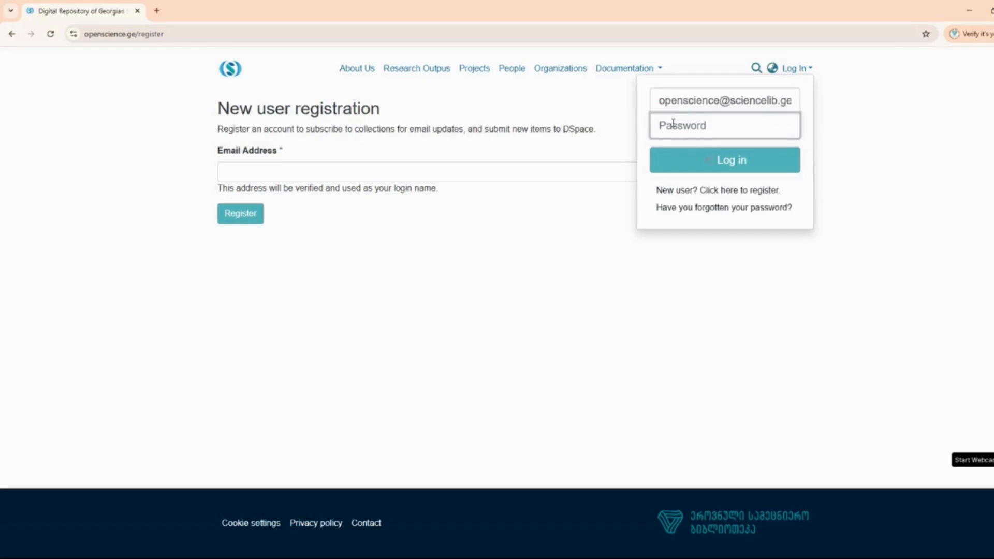
{"action": "key", "text": "ctrl+v"}
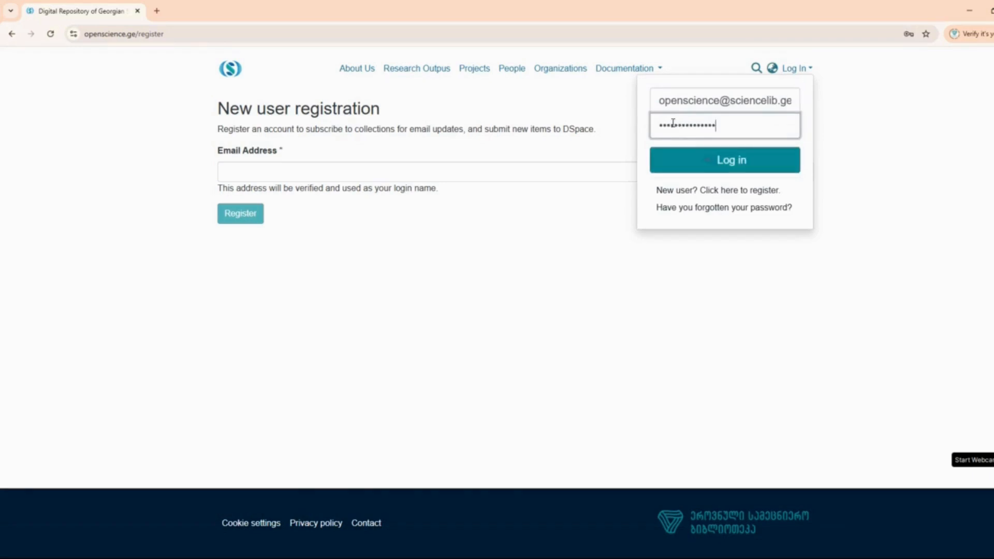
{"action": "left_click", "coordinate": [714, 161]}
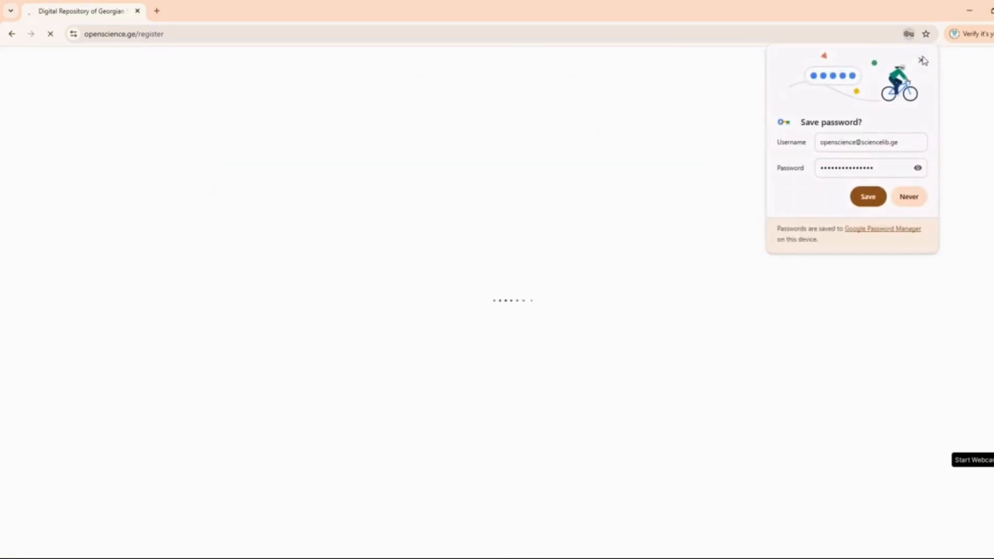
{"action": "left_click", "coordinate": [868, 196]}
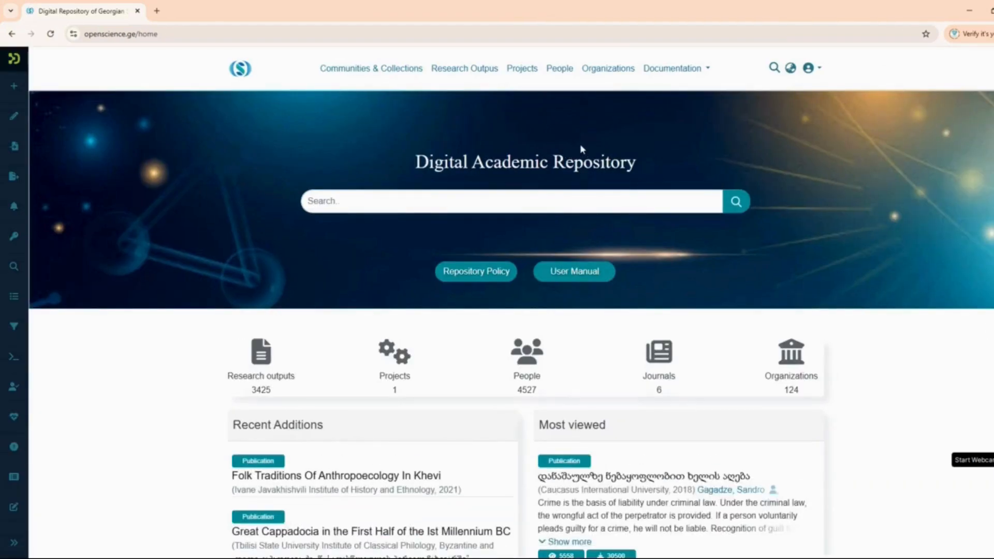
{"action": "left_click", "coordinate": [369, 209]}
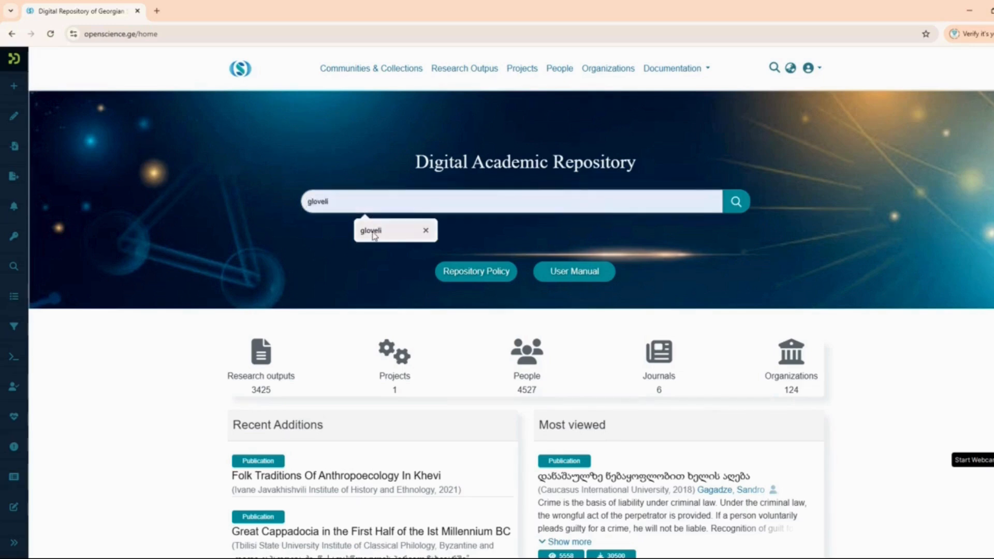
{"action": "type", "text": "Gloveli"}
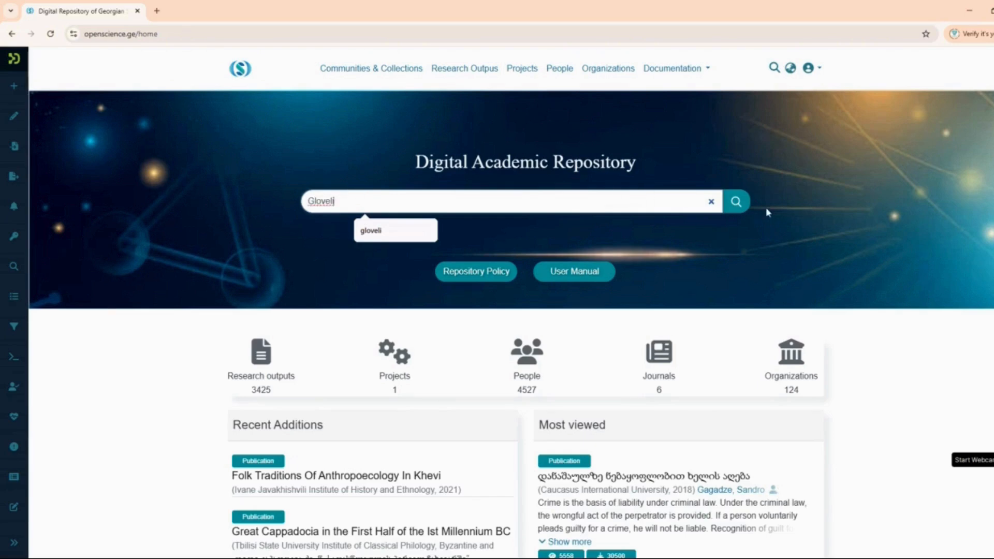
{"action": "left_click", "coordinate": [739, 206]}
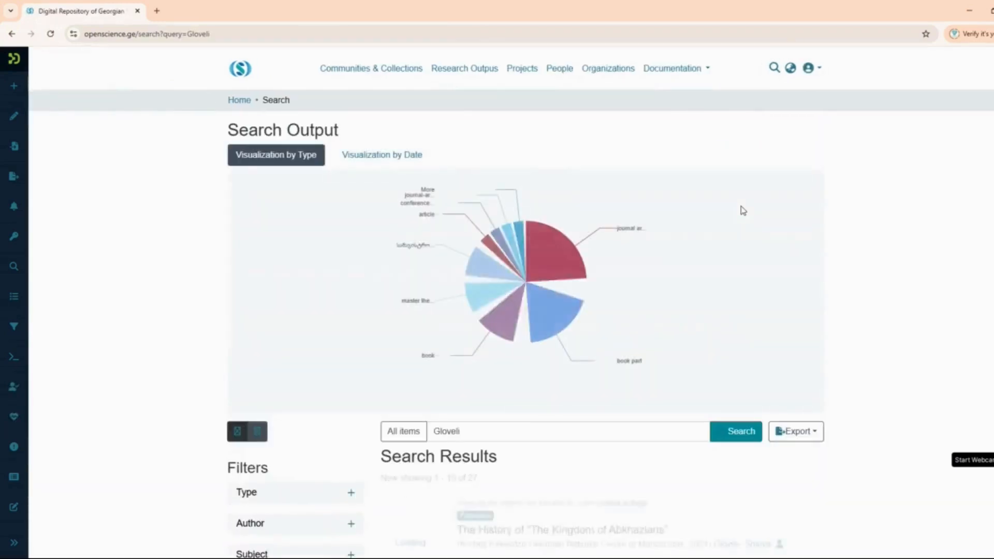
{"action": "scroll", "coordinate": [333, 326], "scroll_direction": "down", "scroll_amount": 5}
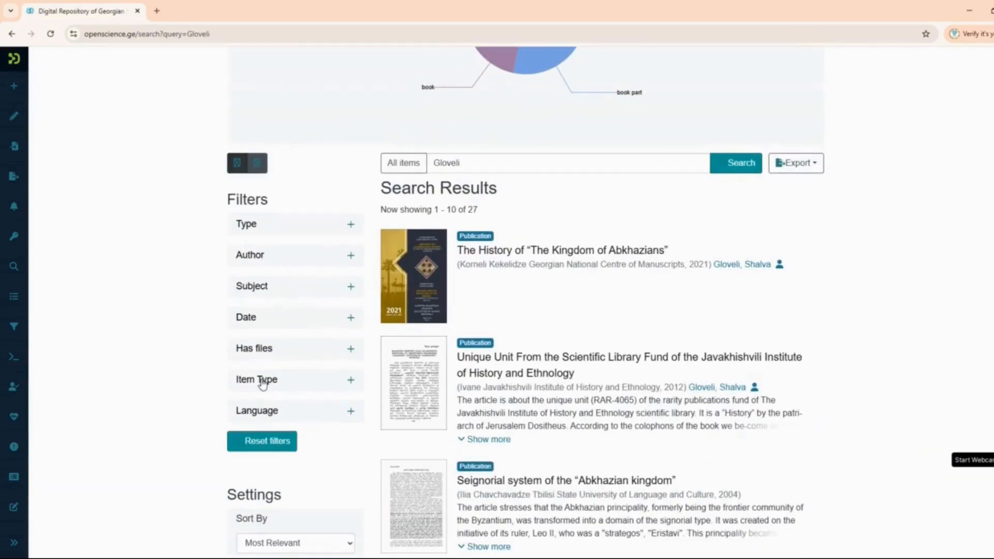
{"action": "left_click", "coordinate": [263, 383]}
{"action": "scroll", "coordinate": [262, 384], "scroll_direction": "down", "scroll_amount": 2}
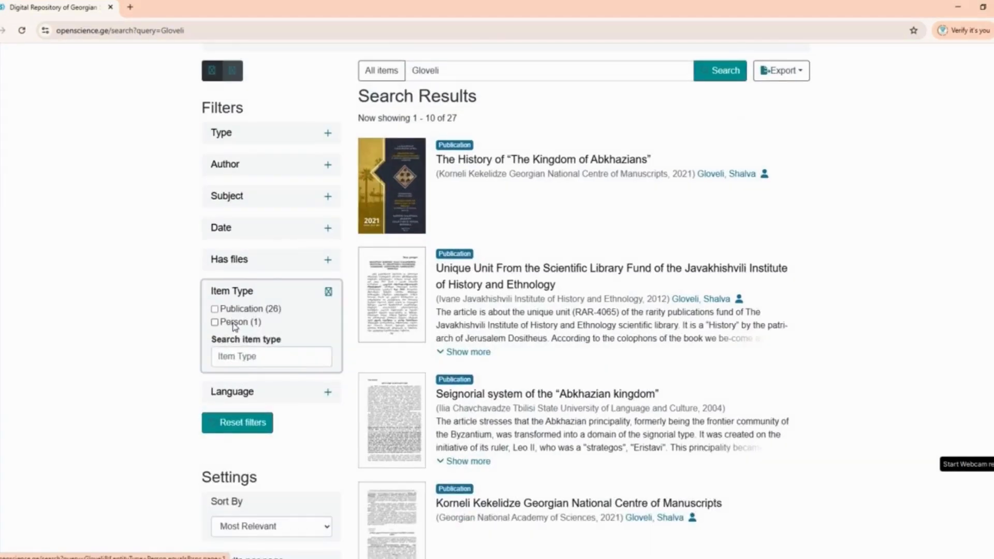
{"action": "left_click", "coordinate": [234, 323]}
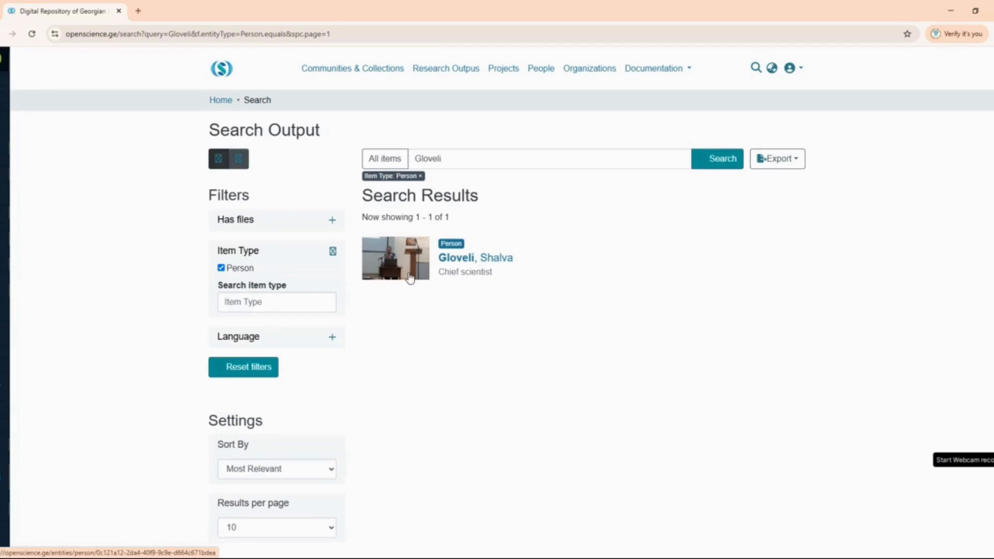
{"action": "left_click", "coordinate": [223, 70]}
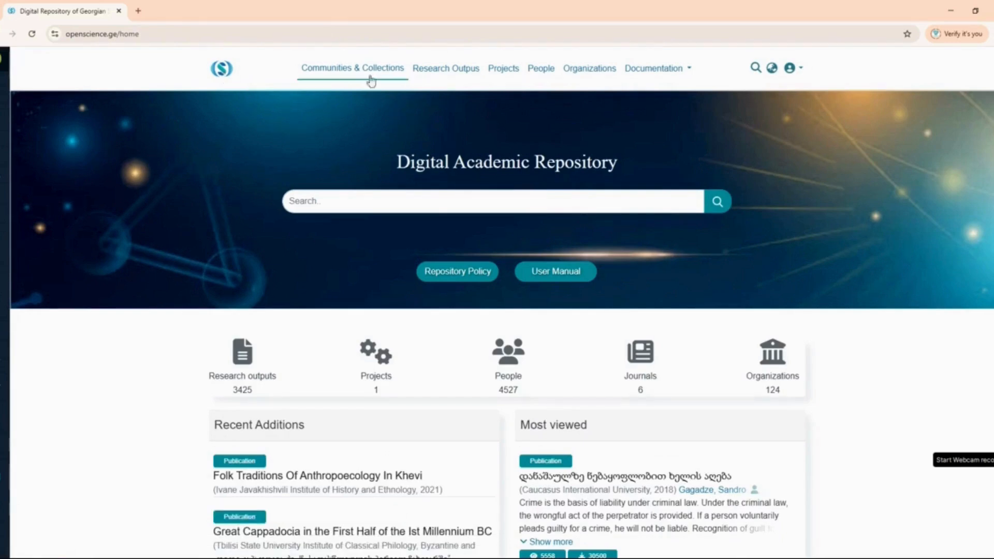
- Go to the Authors collection under the Research Information community
{"action": "left_click", "coordinate": [343, 72]}
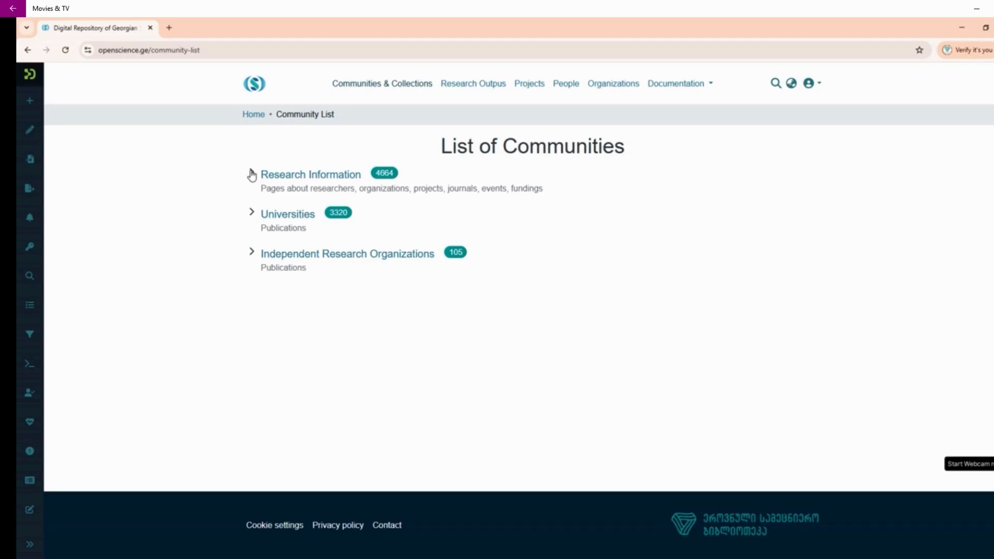
{"action": "left_click", "coordinate": [252, 175]}
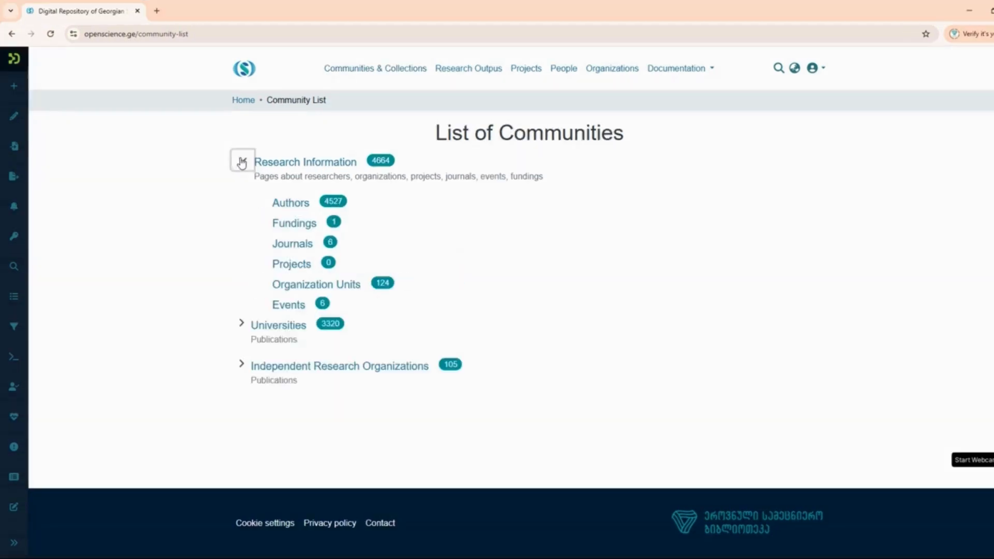
{"action": "left_click", "coordinate": [300, 204]}
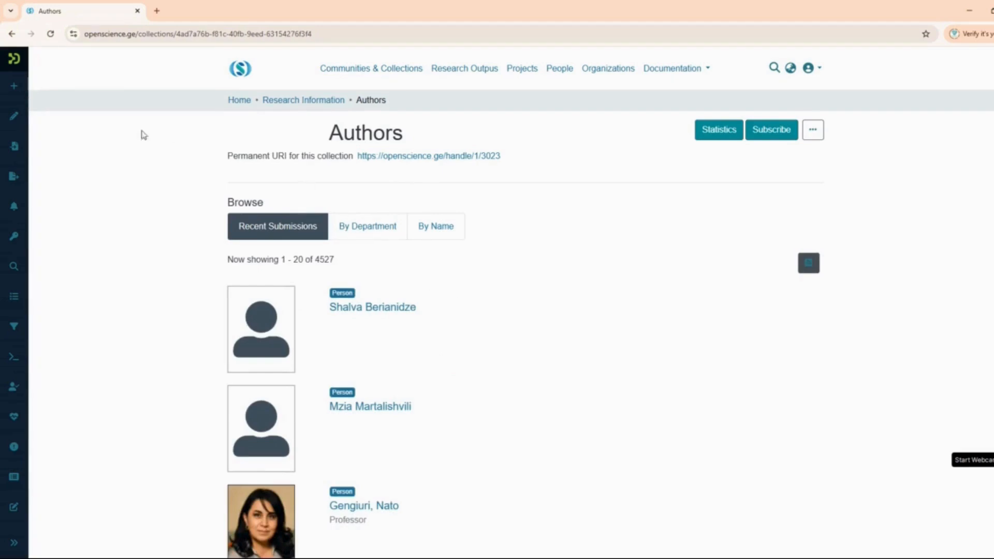
- Start a new item from the admin sidebar in Research Information / Authors
{"action": "mouse_move", "coordinate": [17, 98]}
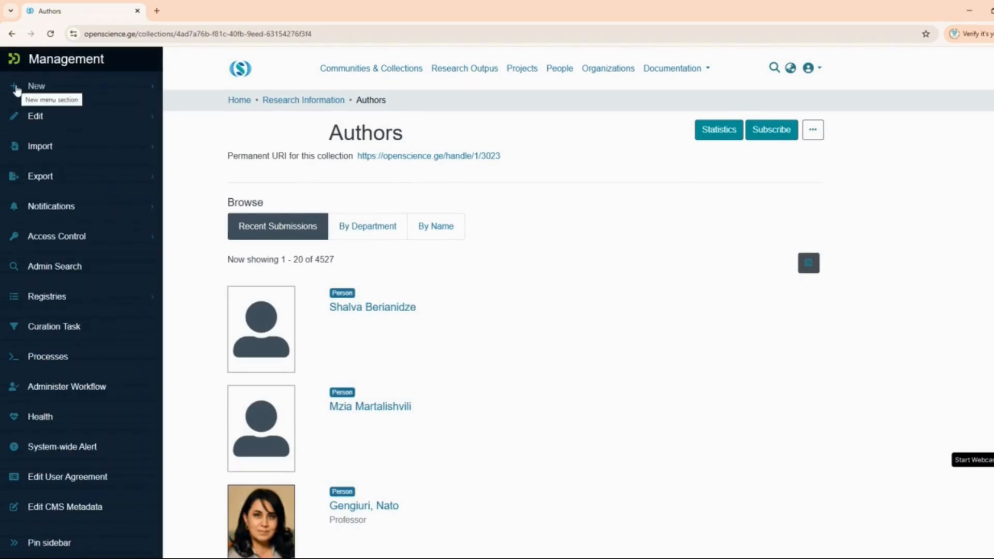
{"action": "left_click", "coordinate": [17, 89]}
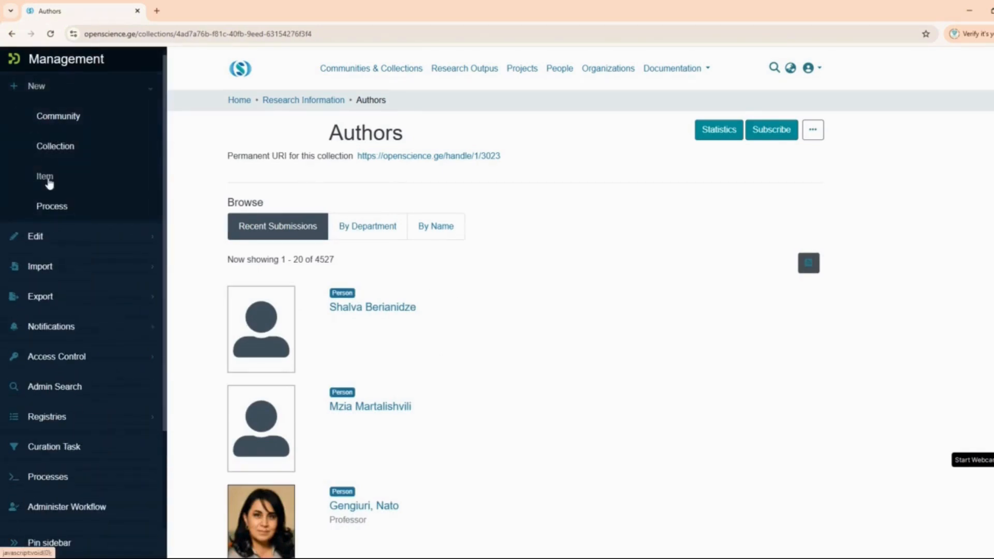
{"action": "left_click", "coordinate": [47, 177]}
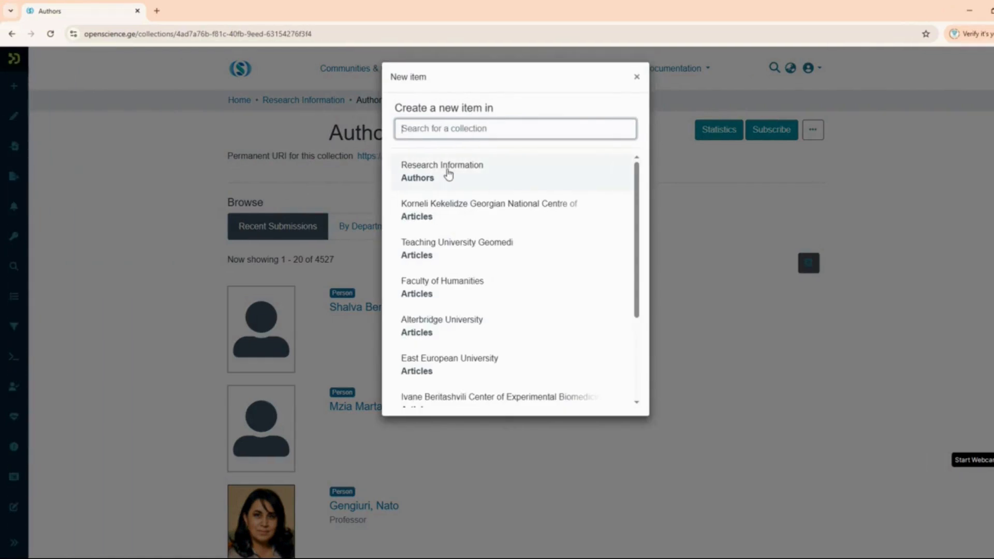
{"action": "left_click", "coordinate": [449, 174]}
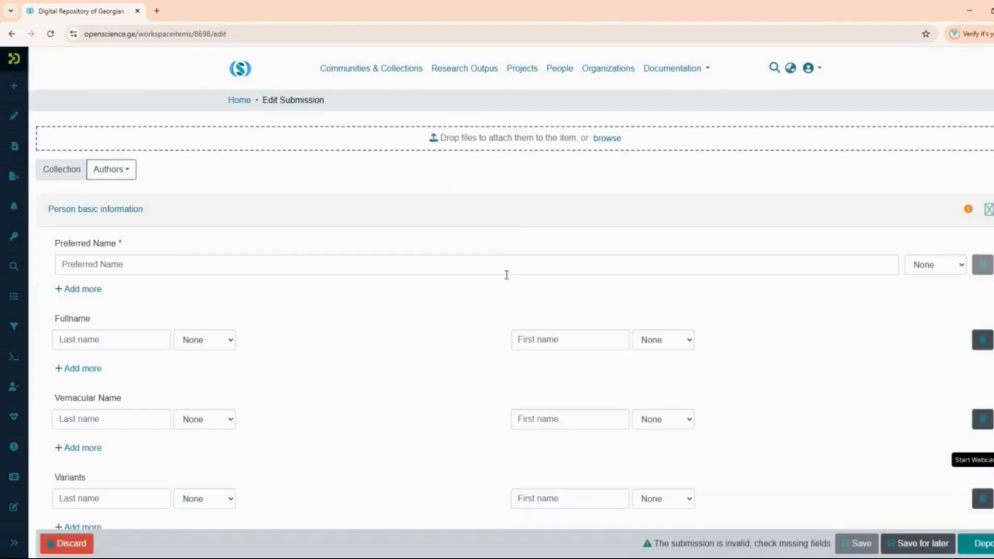
- Tag the first Preferred Name English and add a second Preferred Name tagged Georgian
{"action": "scroll", "coordinate": [500, 280], "scroll_direction": "down", "scroll_amount": 2}
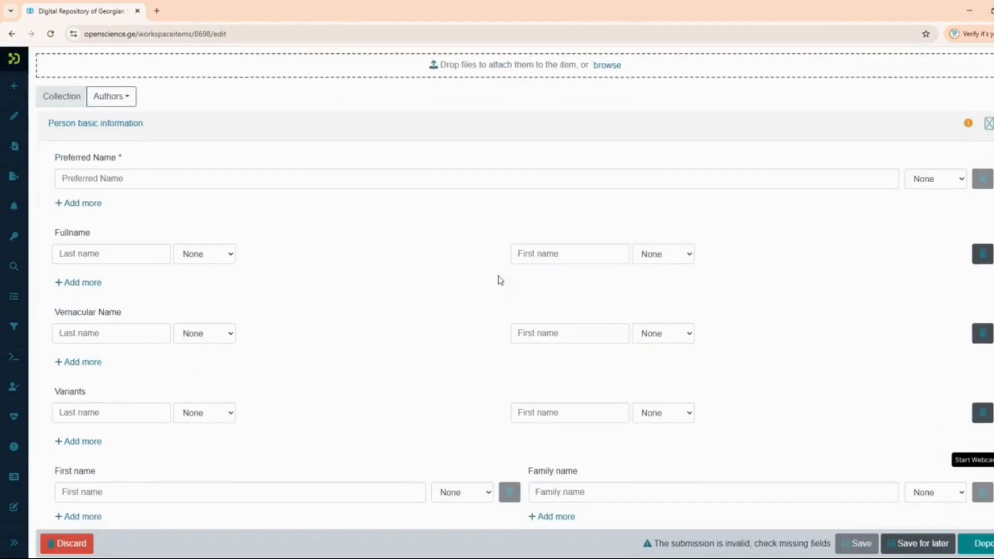
{"action": "left_click", "coordinate": [80, 176]}
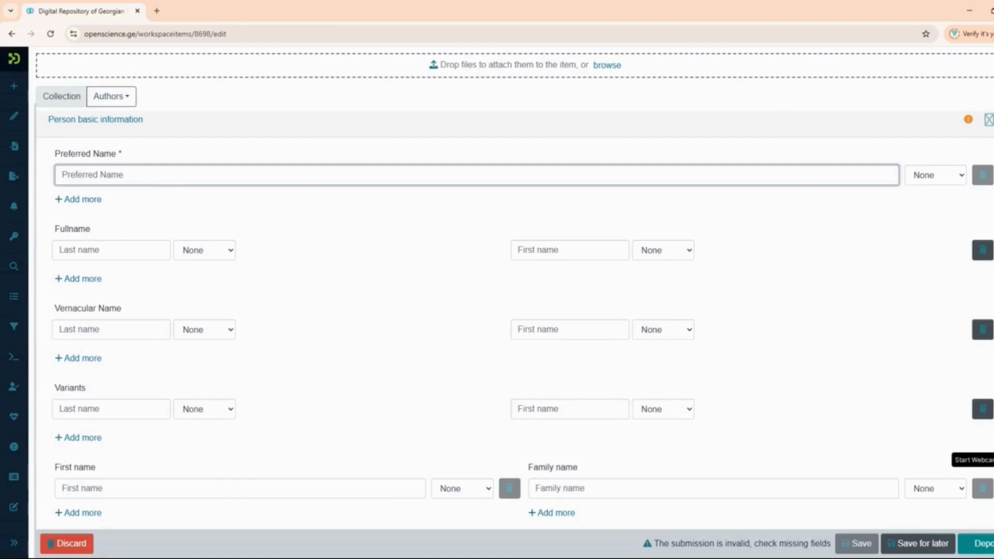
{"action": "left_click", "coordinate": [947, 177]}
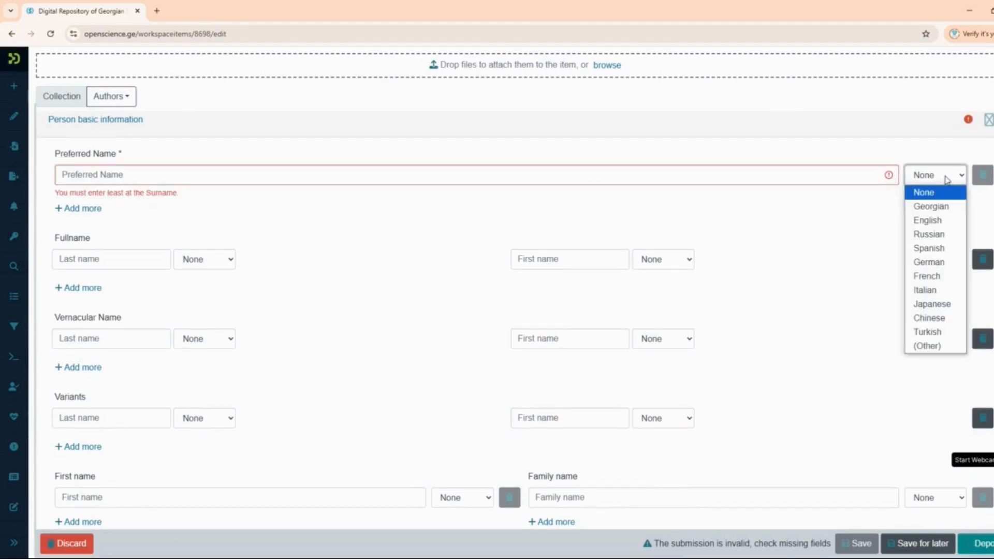
{"action": "left_click", "coordinate": [939, 220]}
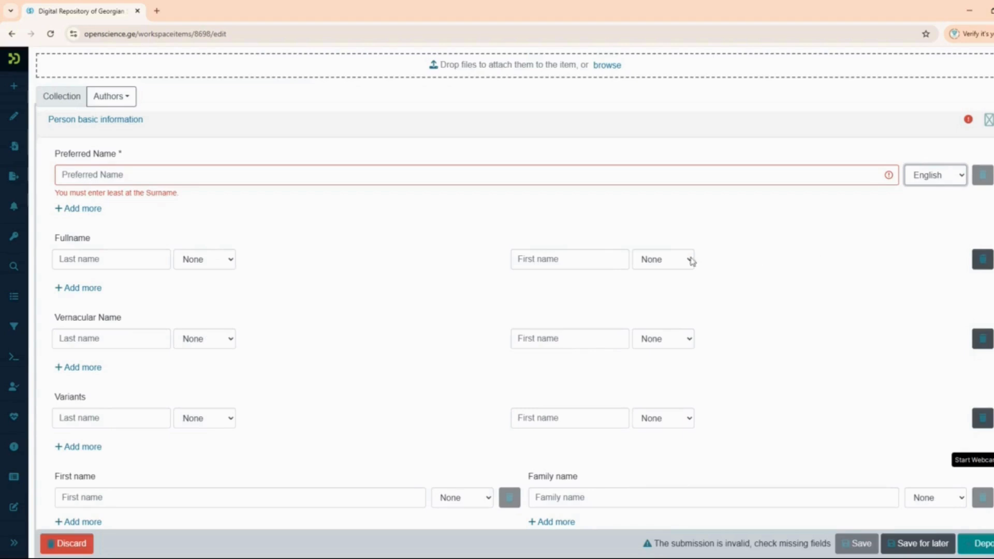
{"action": "left_click", "coordinate": [80, 209]}
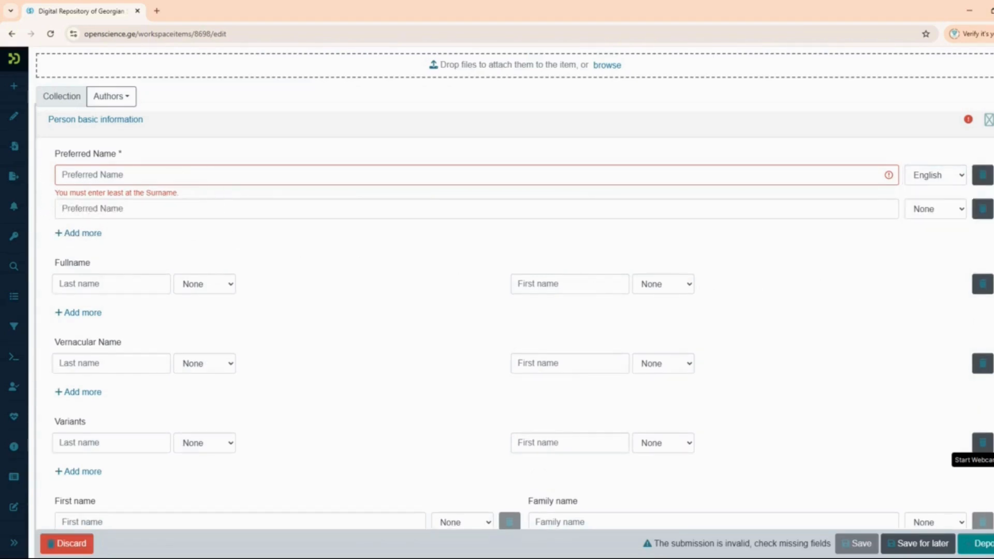
{"action": "left_click", "coordinate": [960, 213]}
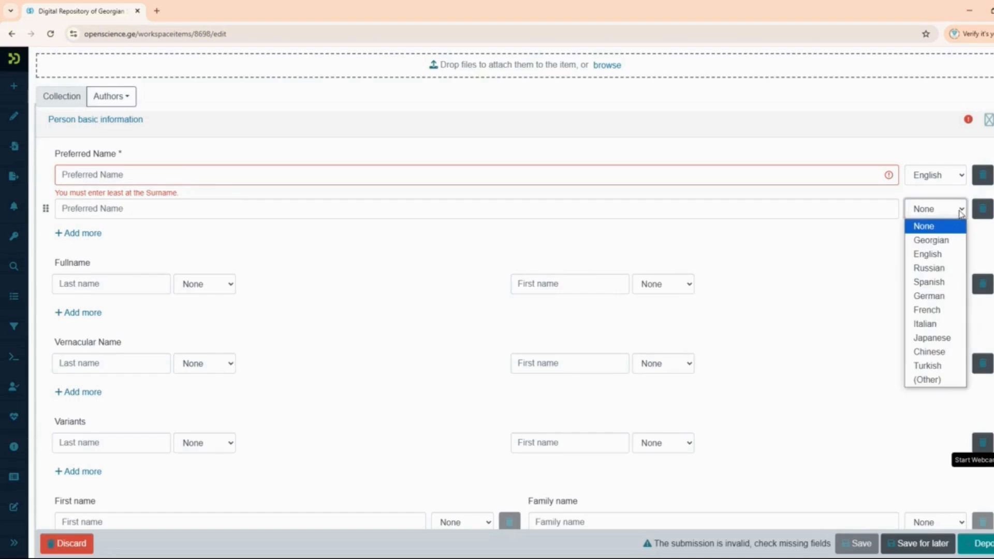
{"action": "left_click", "coordinate": [947, 246]}
{"action": "scroll", "coordinate": [441, 333], "scroll_direction": "down", "scroll_amount": 2}
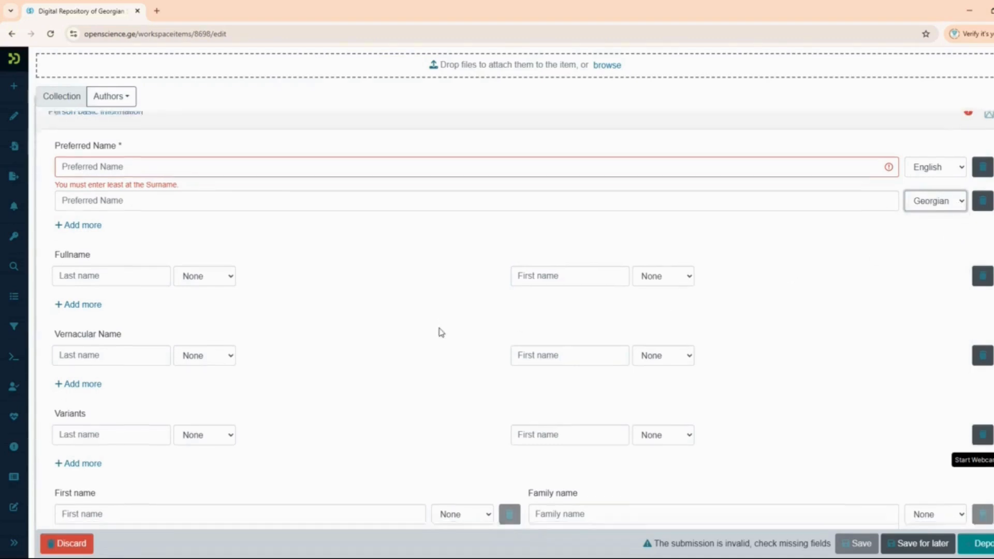
{"action": "scroll", "coordinate": [441, 333], "scroll_direction": "down", "scroll_amount": 5}
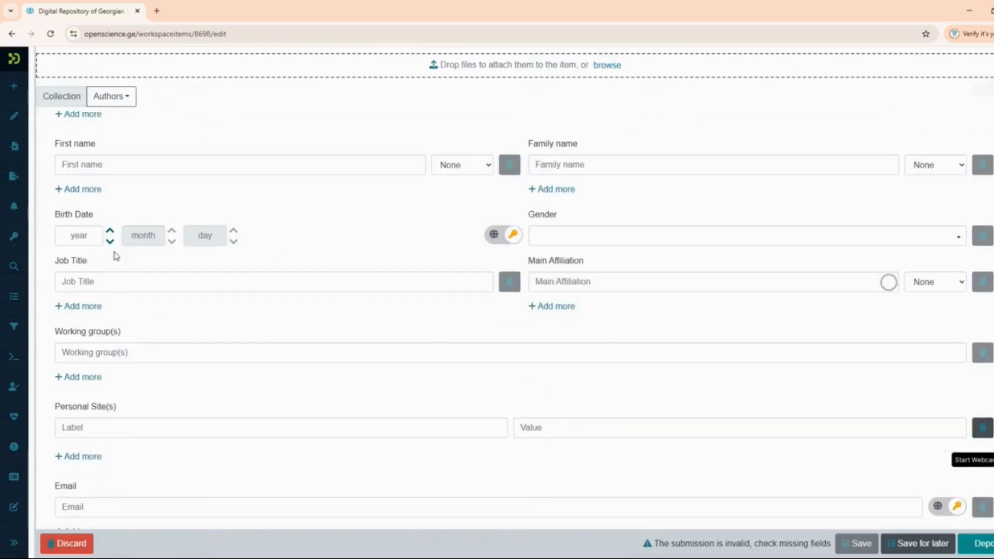
- Search 'Ivane' and set Main Affiliation to Ivane Javakhishvili Tbilisi State University's English name
{"action": "left_click", "coordinate": [80, 236]}
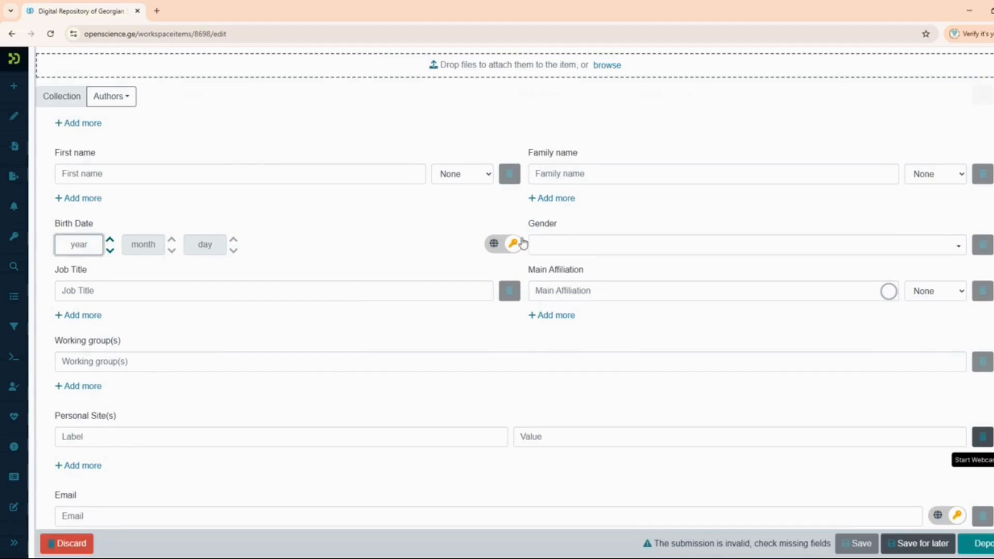
{"action": "left_click", "coordinate": [69, 289]}
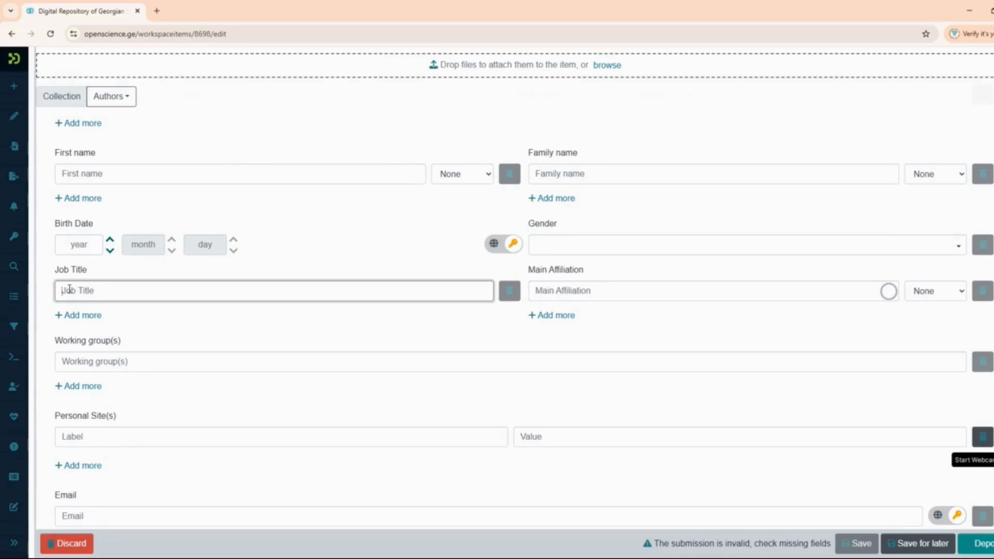
{"action": "left_click", "coordinate": [547, 293]}
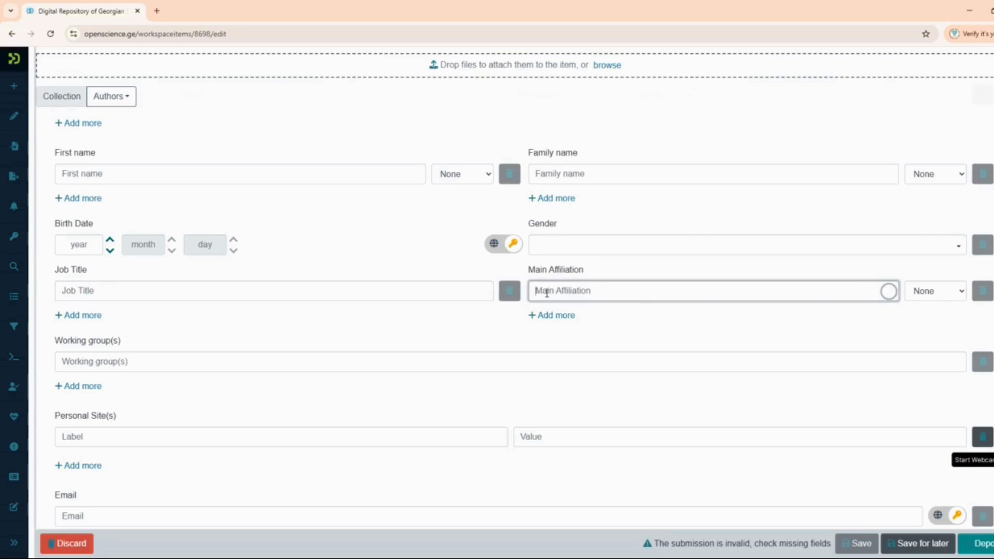
{"action": "type", "text": "Ivane"}
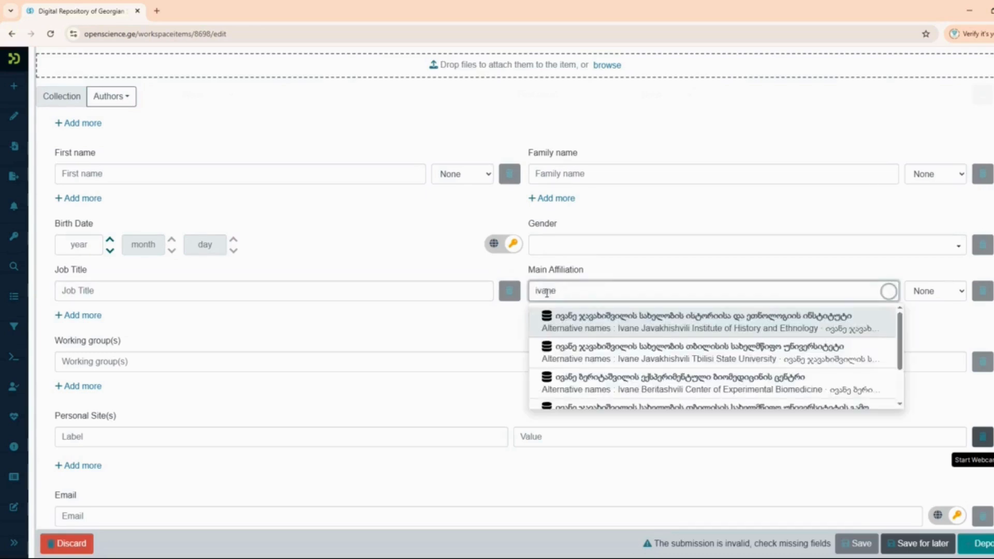
{"action": "left_click", "coordinate": [662, 352]}
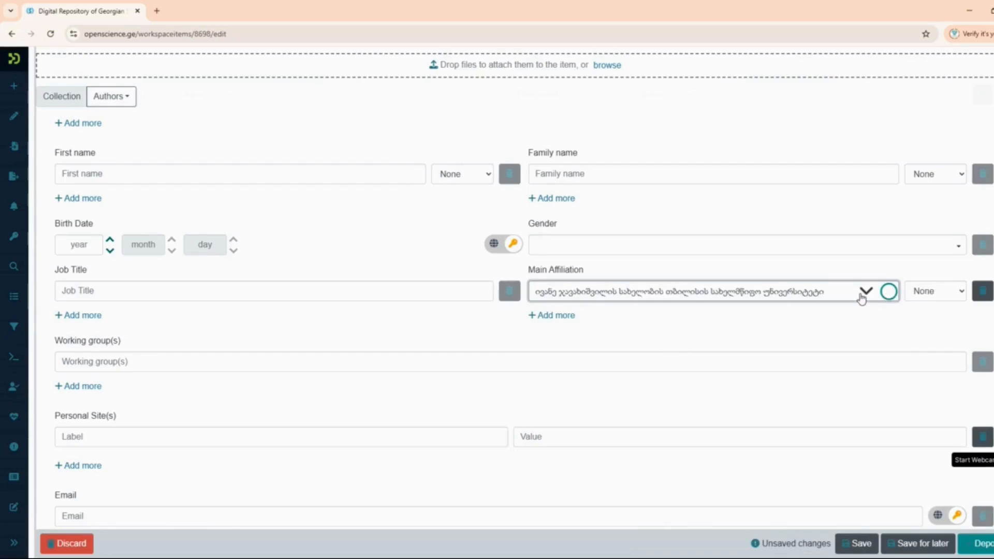
{"action": "left_click", "coordinate": [864, 294]}
{"action": "left_click", "coordinate": [673, 326]}
- Tag the main affiliation as English and add a second Job Title entry
{"action": "left_click", "coordinate": [920, 292]}
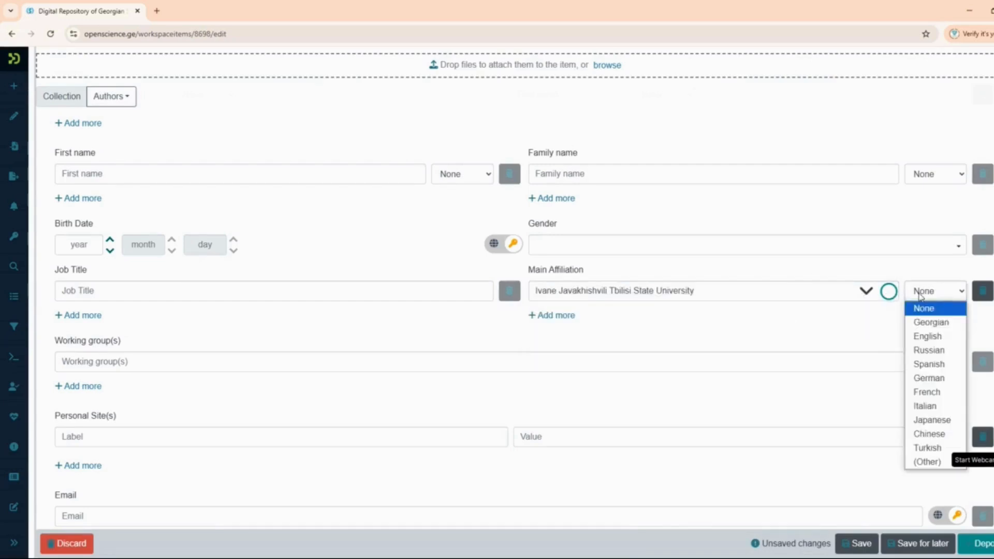
{"action": "left_click", "coordinate": [927, 336]}
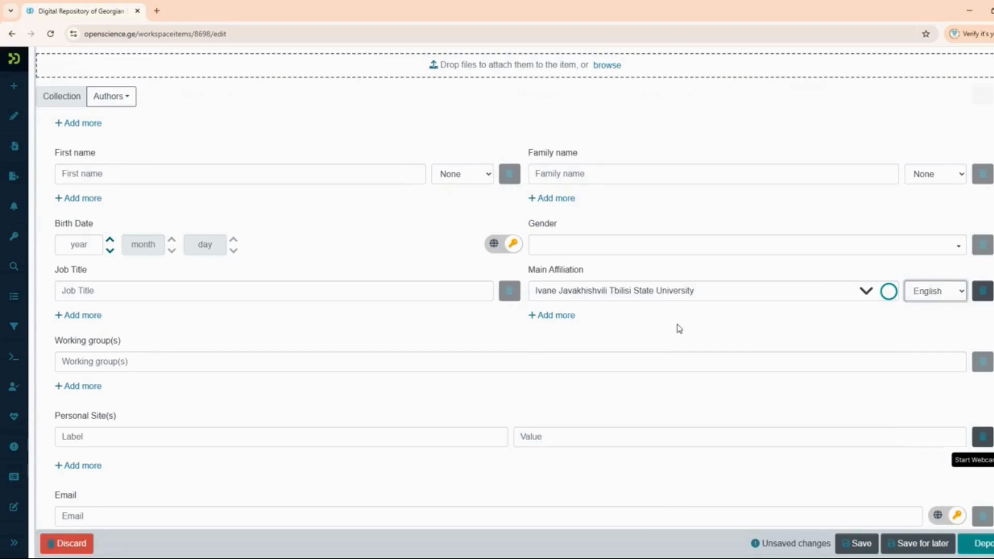
{"action": "scroll", "coordinate": [342, 324], "scroll_direction": "down", "scroll_amount": 2}
{"action": "left_click", "coordinate": [79, 226]}
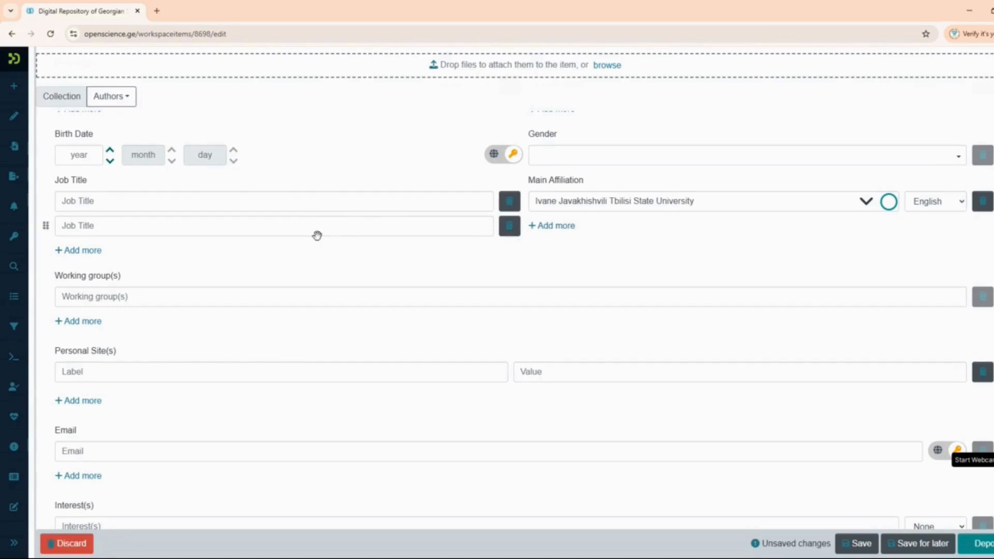
- Add a second Main Affiliation via 'iva' using the university's Georgian name, tagged Georgian
{"action": "left_click", "coordinate": [564, 233]}
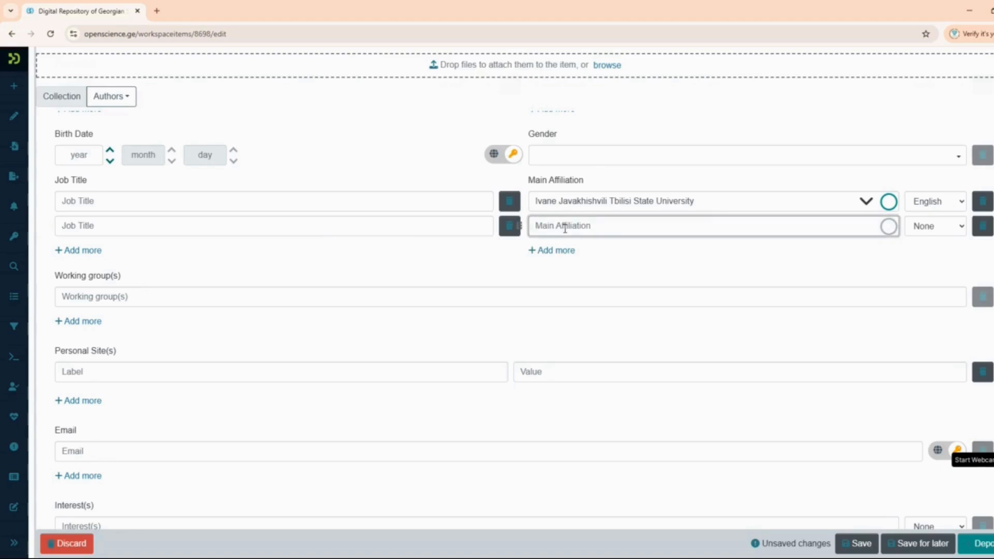
{"action": "type", "text": "ivane"}
{"action": "left_click", "coordinate": [597, 281]}
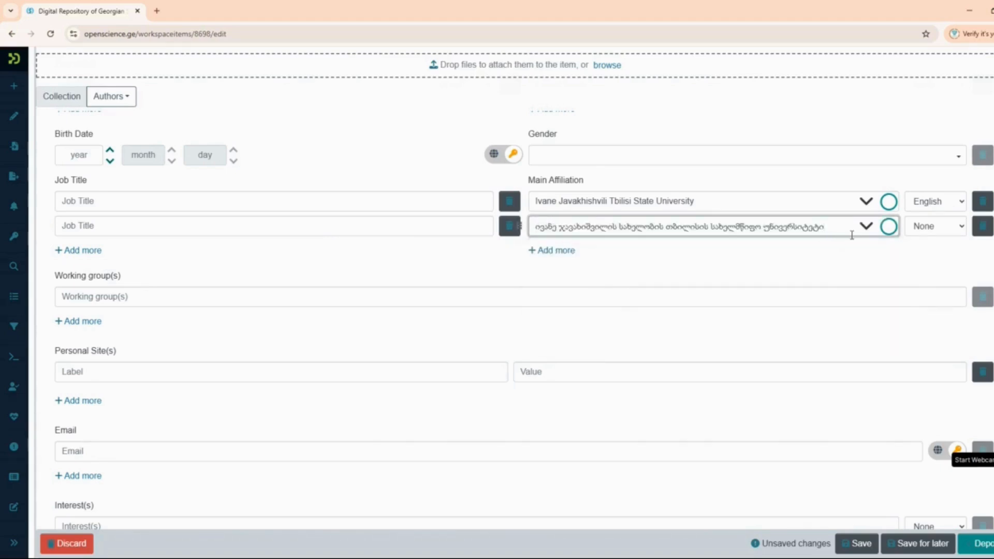
{"action": "left_click", "coordinate": [867, 226]}
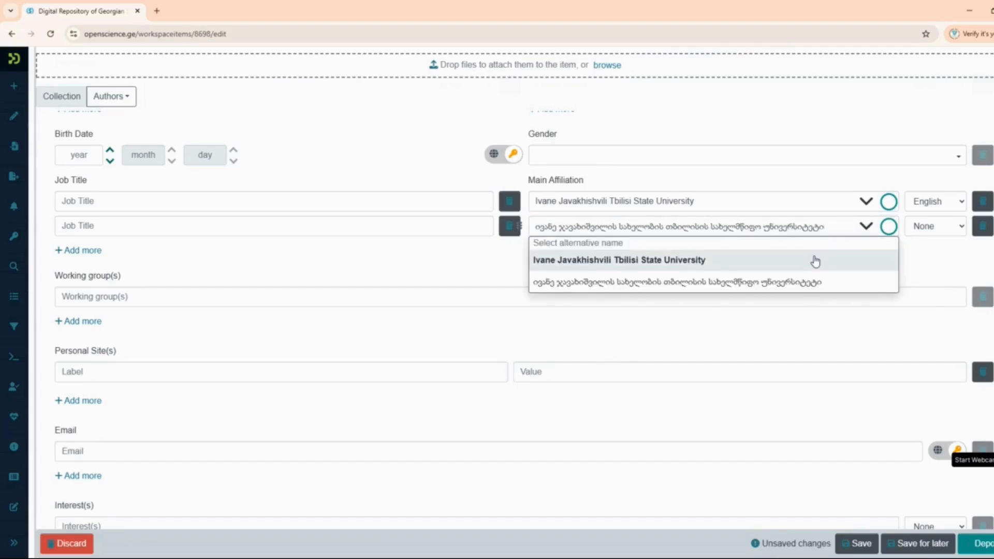
{"action": "left_click", "coordinate": [813, 283]}
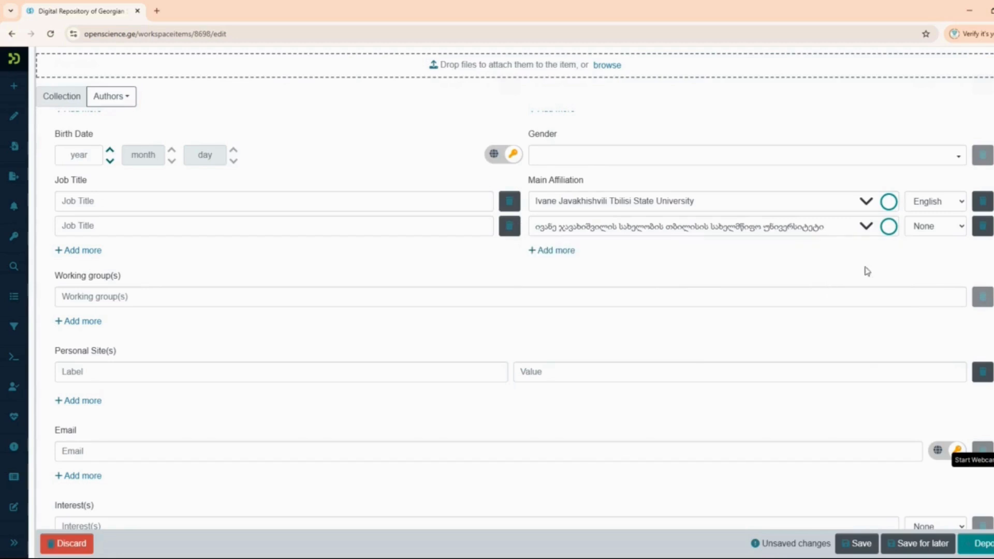
{"action": "left_click", "coordinate": [923, 226]}
{"action": "left_click", "coordinate": [923, 258]}
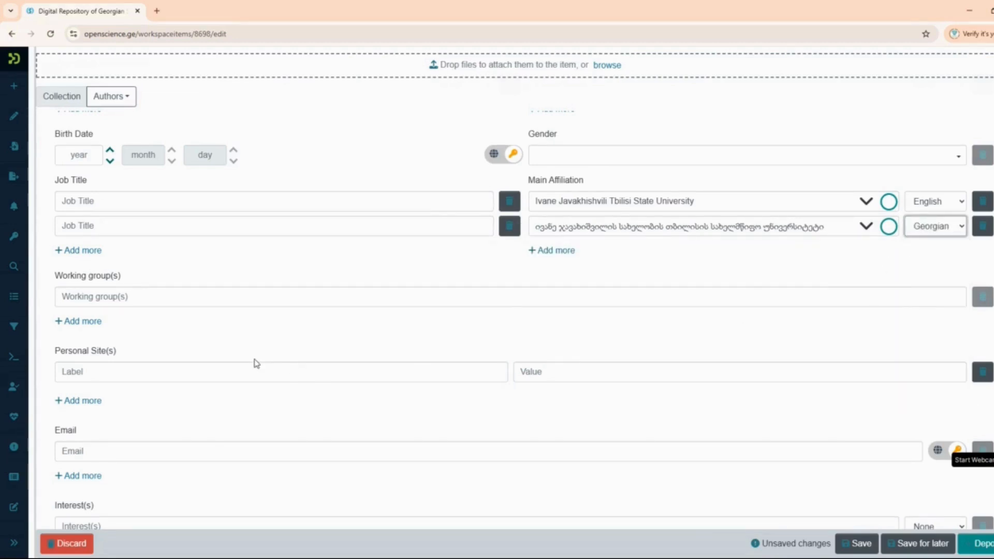
{"action": "scroll", "coordinate": [255, 362], "scroll_direction": "down", "scroll_amount": 2}
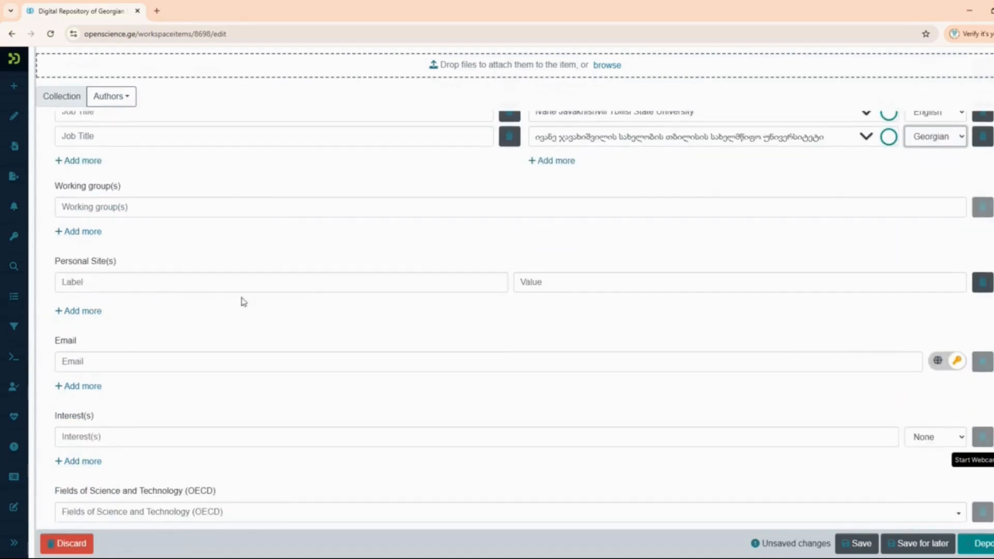
{"action": "left_click", "coordinate": [71, 363]}
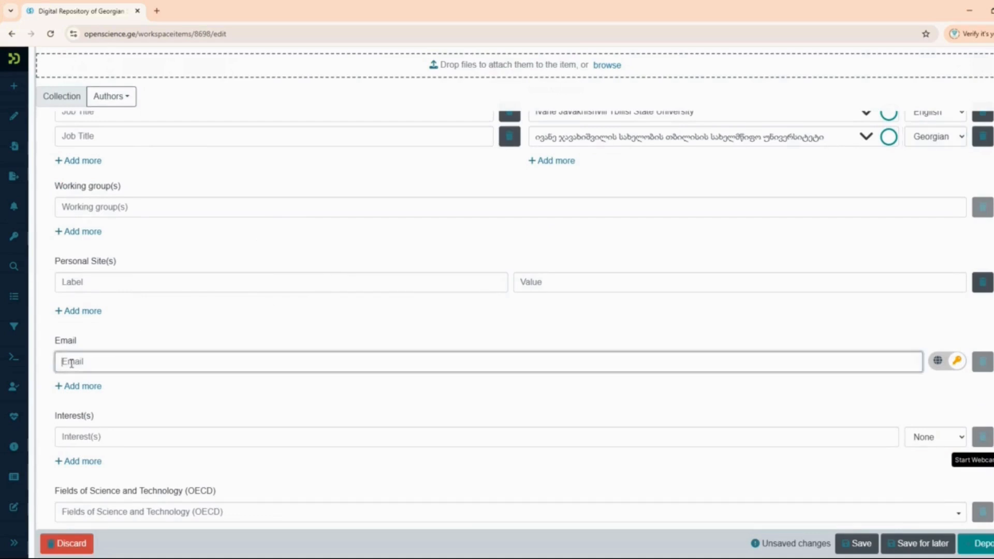
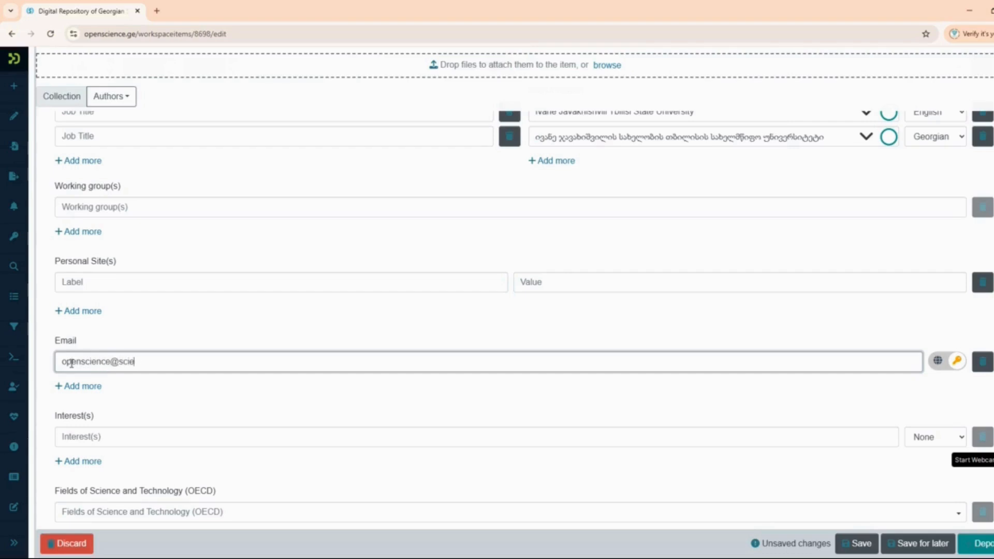
- Enter the contact e-mail address and set its visibility to public
{"action": "left_click", "coordinate": [938, 361]}
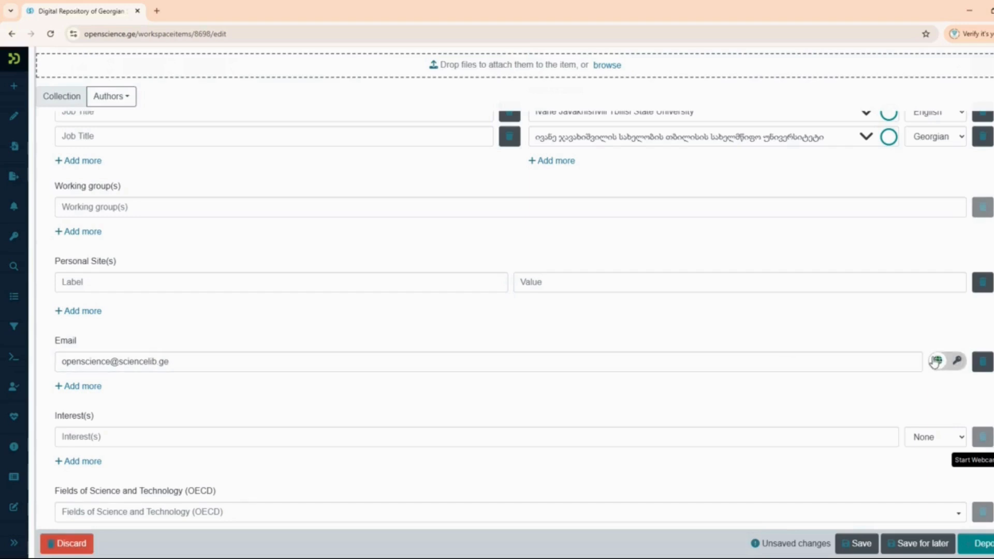
{"action": "scroll", "coordinate": [928, 360], "scroll_direction": "down", "scroll_amount": 3}
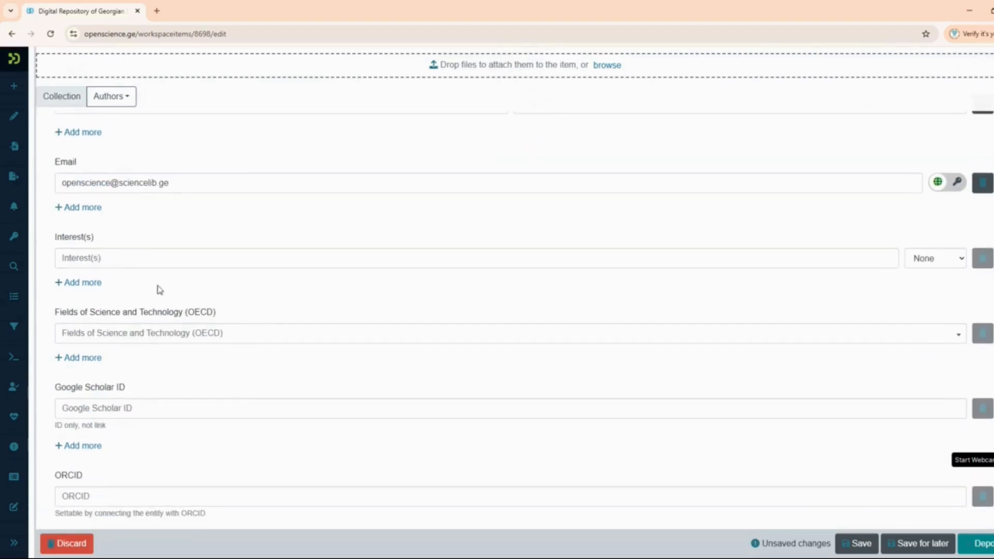
- Tag the first Interest(s) entry English and add a second tagged Georgian
{"action": "left_click", "coordinate": [123, 260]}
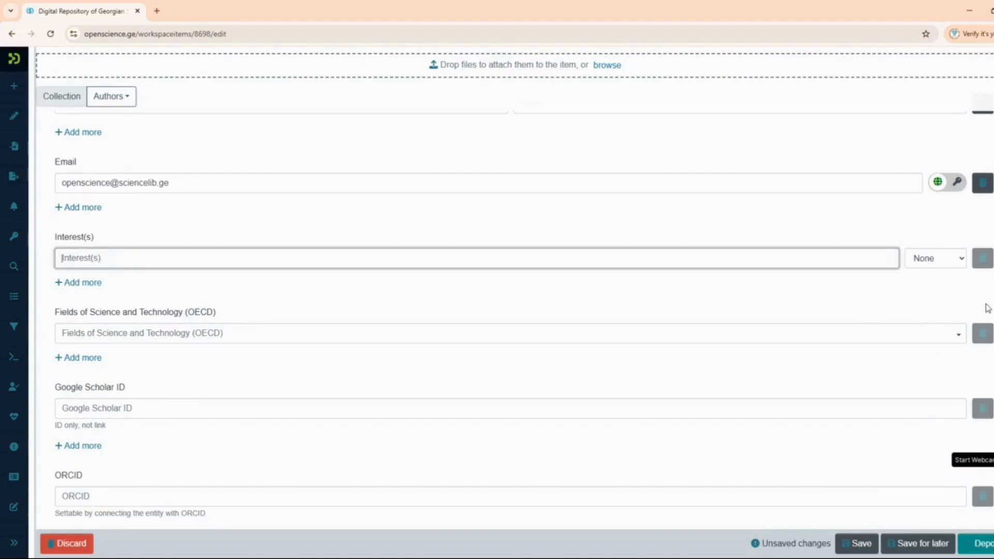
{"action": "left_click", "coordinate": [950, 264]}
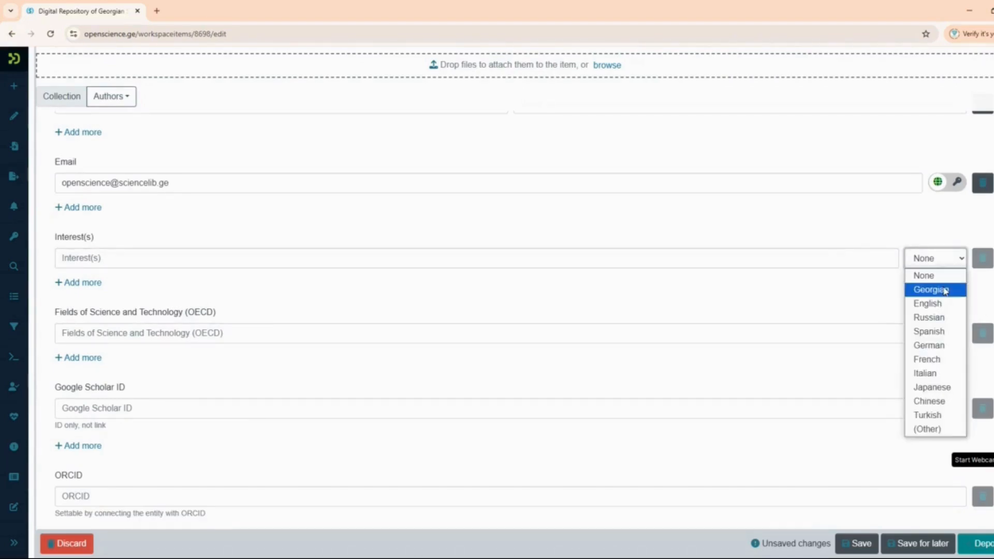
{"action": "left_click", "coordinate": [927, 304]}
{"action": "left_click", "coordinate": [71, 284]}
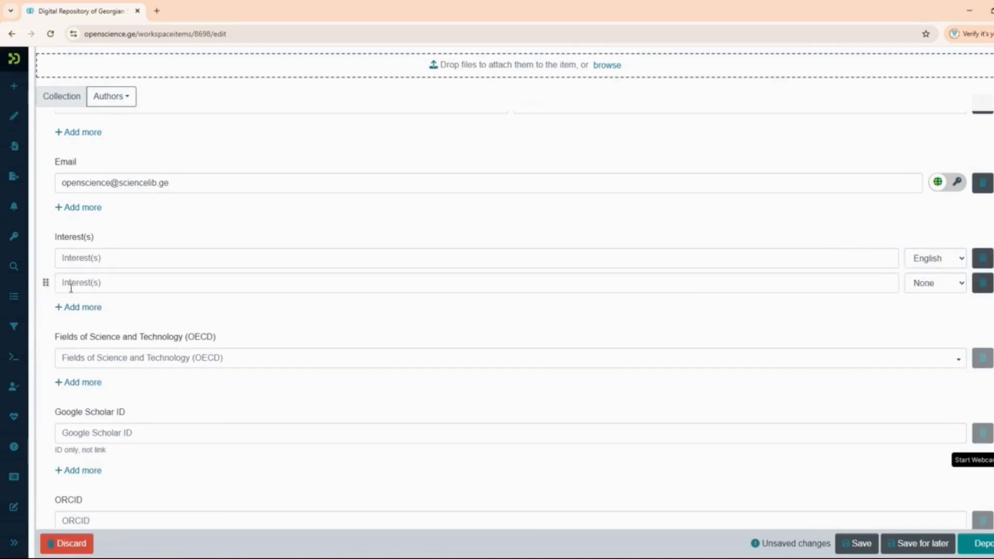
{"action": "left_click", "coordinate": [941, 282]}
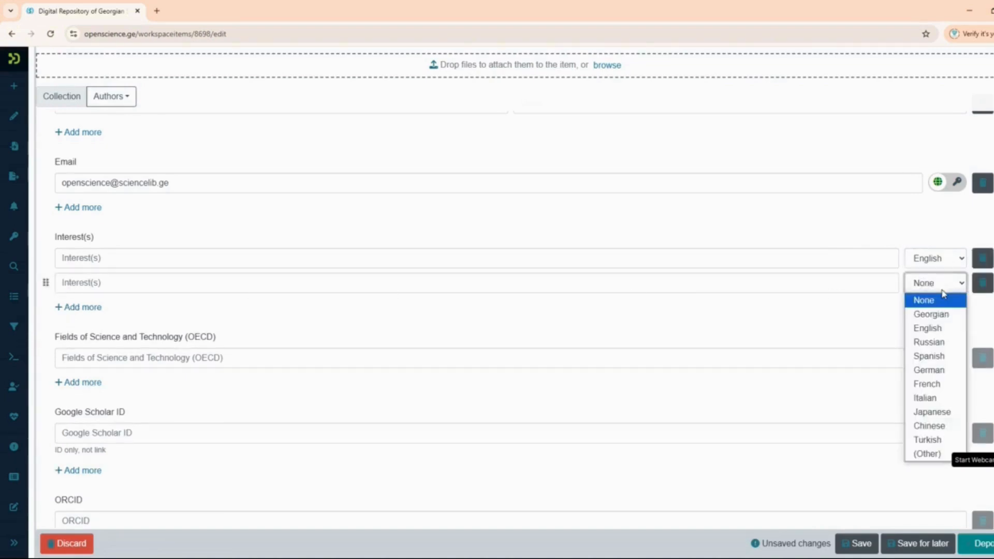
{"action": "left_click", "coordinate": [943, 317]}
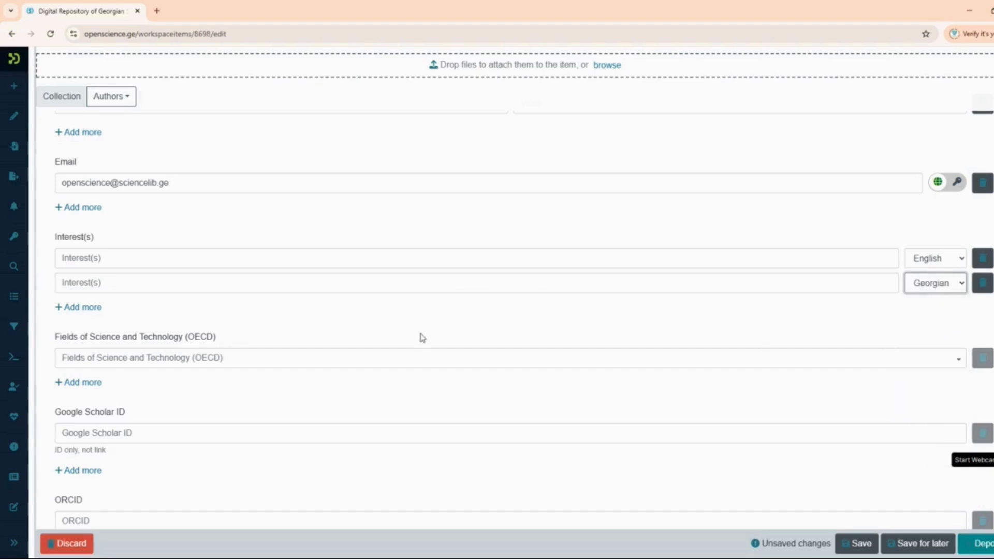
- Add third and fourth Interest(s) entries tagged English and Georgian
{"action": "left_click", "coordinate": [97, 308]}
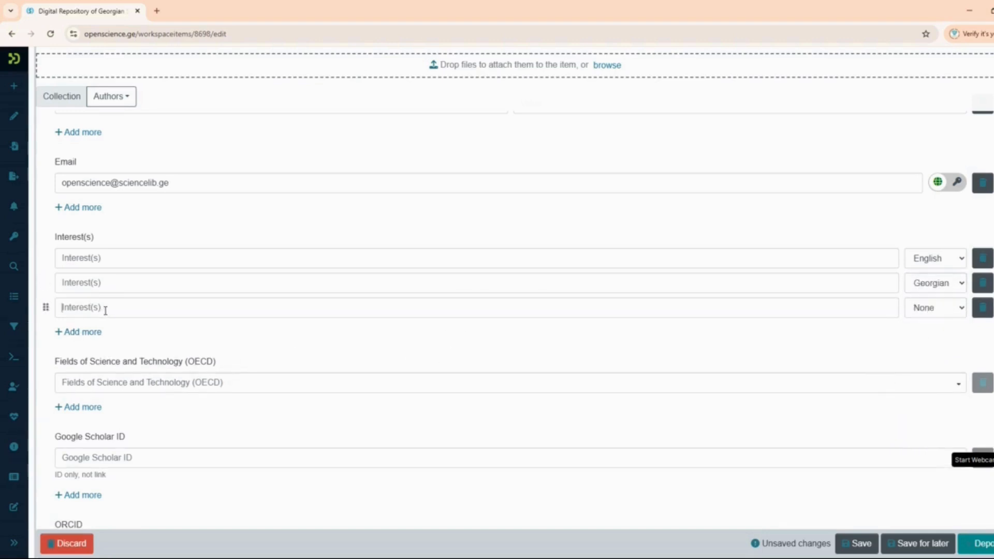
{"action": "left_click", "coordinate": [959, 312]}
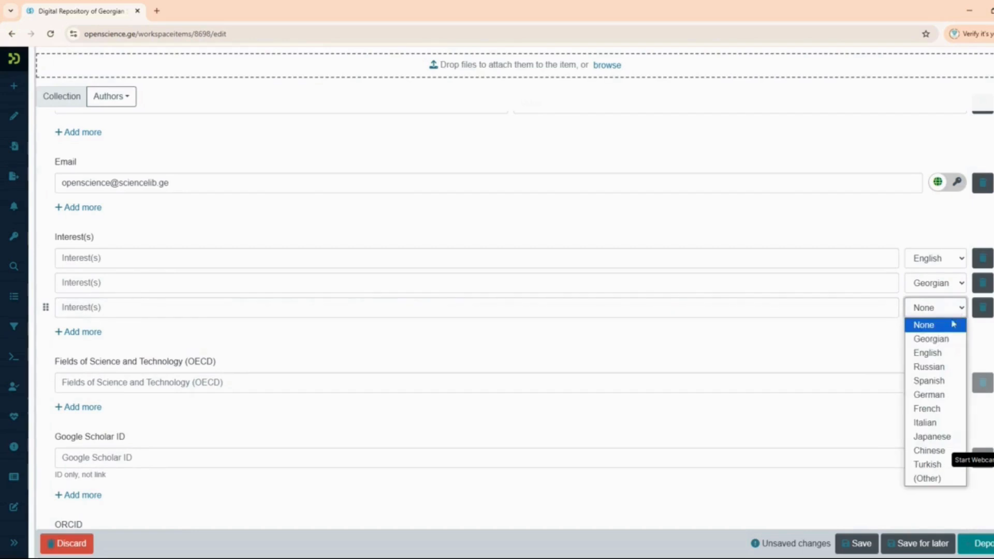
{"action": "left_click", "coordinate": [953, 353]}
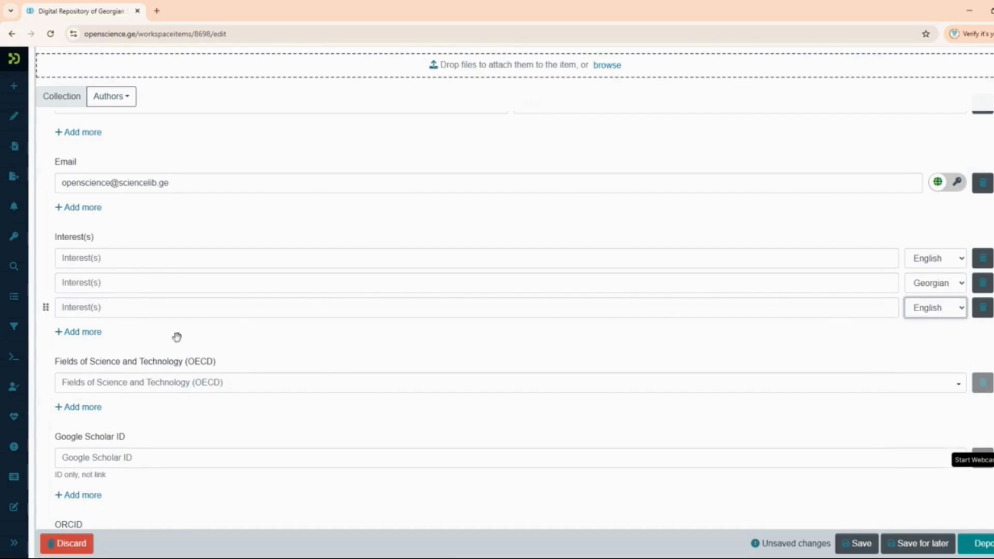
{"action": "left_click", "coordinate": [97, 332]}
{"action": "left_click", "coordinate": [961, 333]}
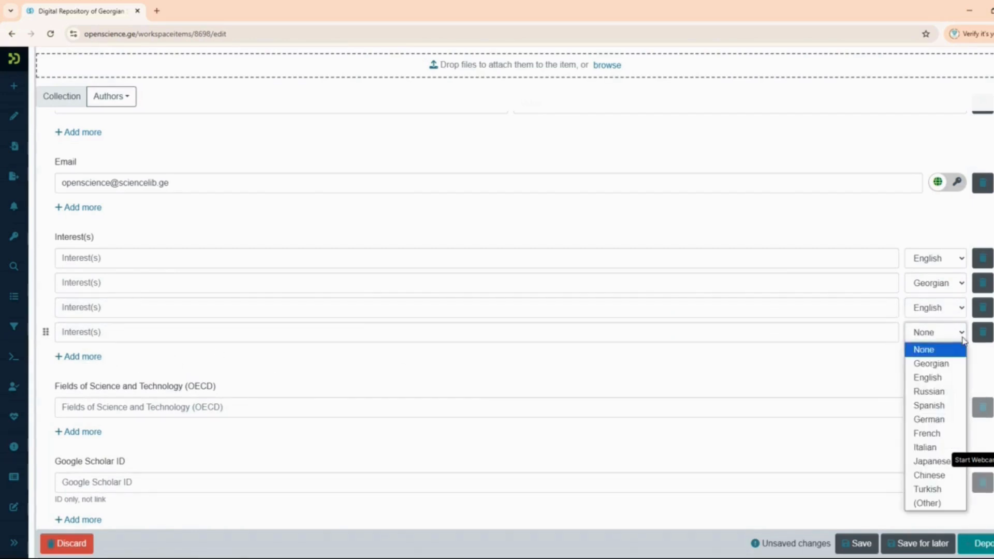
{"action": "left_click", "coordinate": [942, 364]}
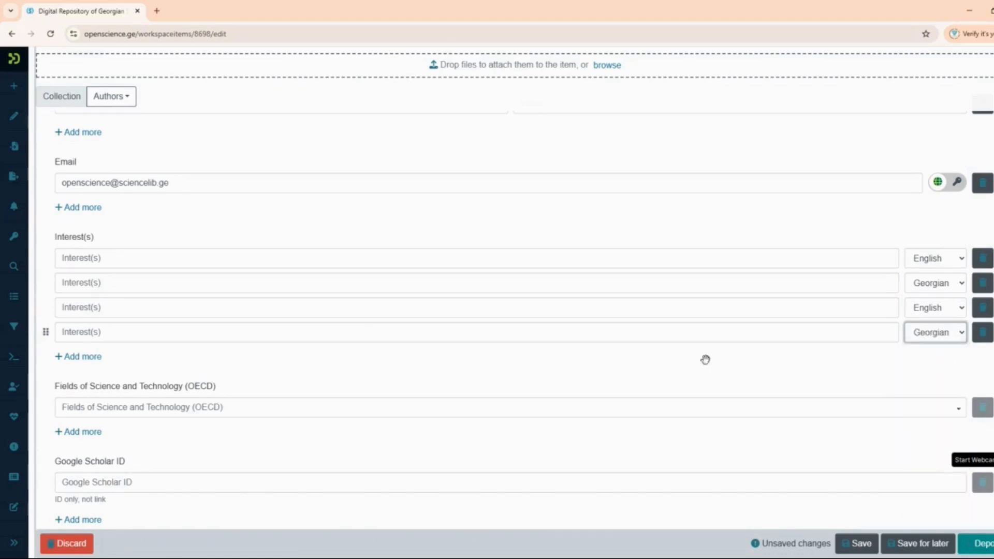
{"action": "scroll", "coordinate": [541, 383], "scroll_direction": "down", "scroll_amount": 2}
{"action": "scroll", "coordinate": [542, 383], "scroll_direction": "down", "scroll_amount": 2}
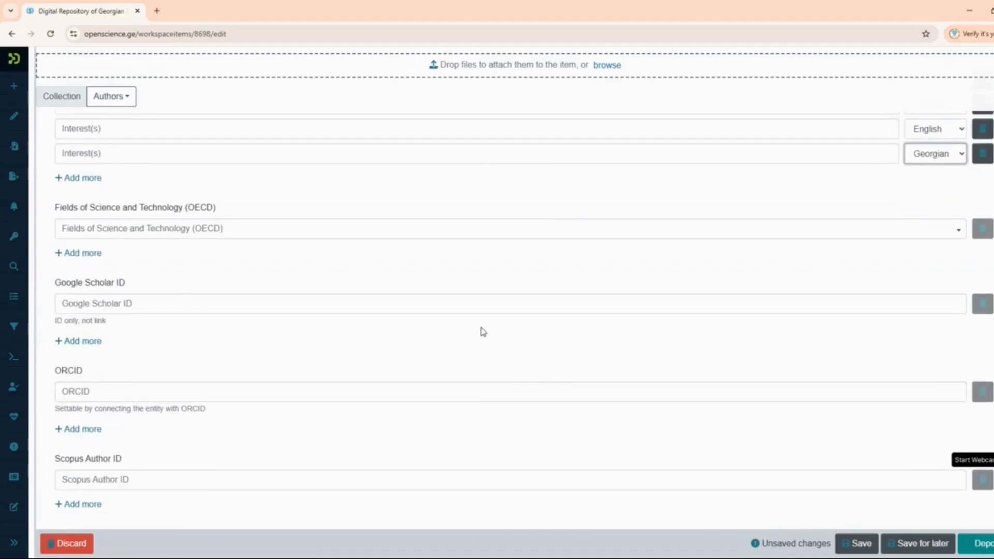
- Browse the hierarchical OECD fields tree and choose Sociology under Social sciences
{"action": "left_click", "coordinate": [119, 223]}
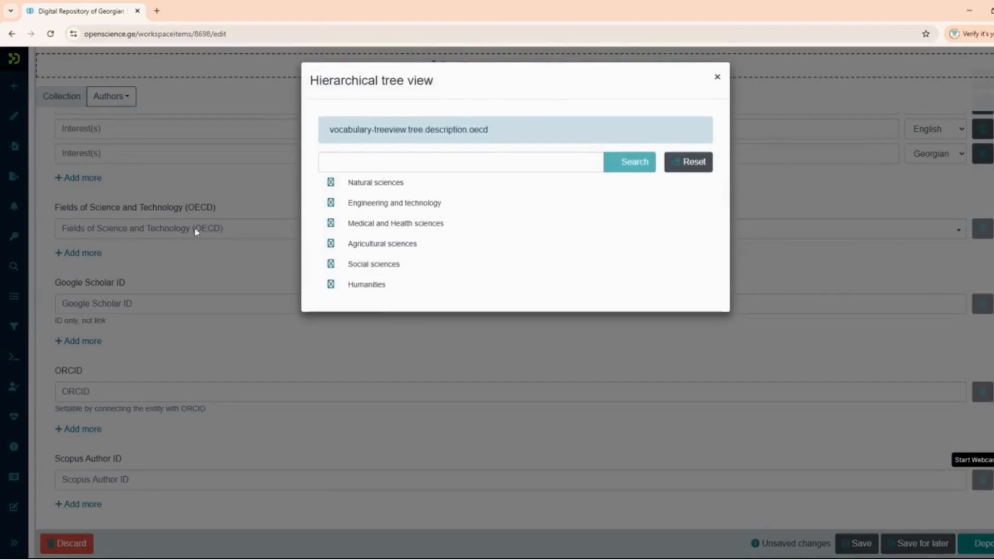
{"action": "left_click", "coordinate": [329, 183]}
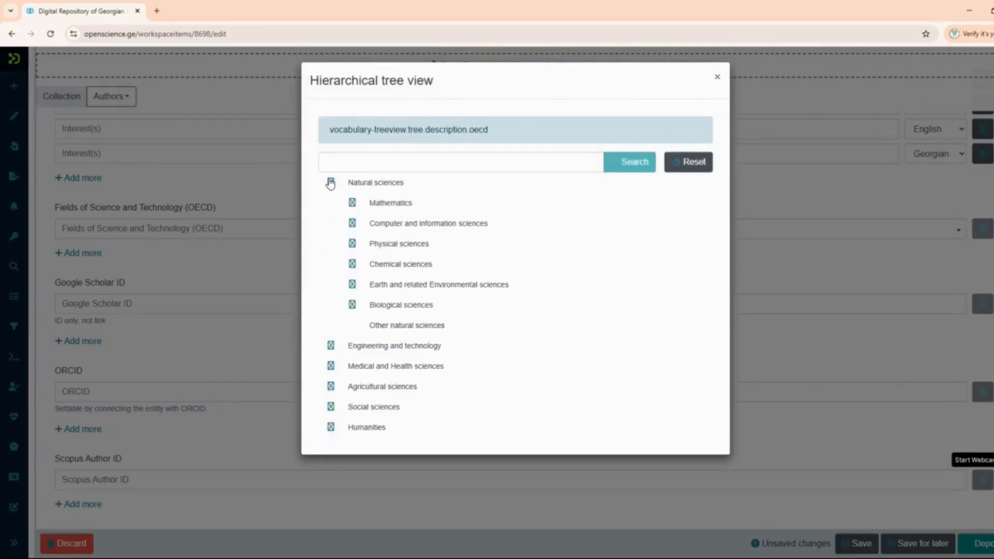
{"action": "left_click", "coordinate": [352, 203]}
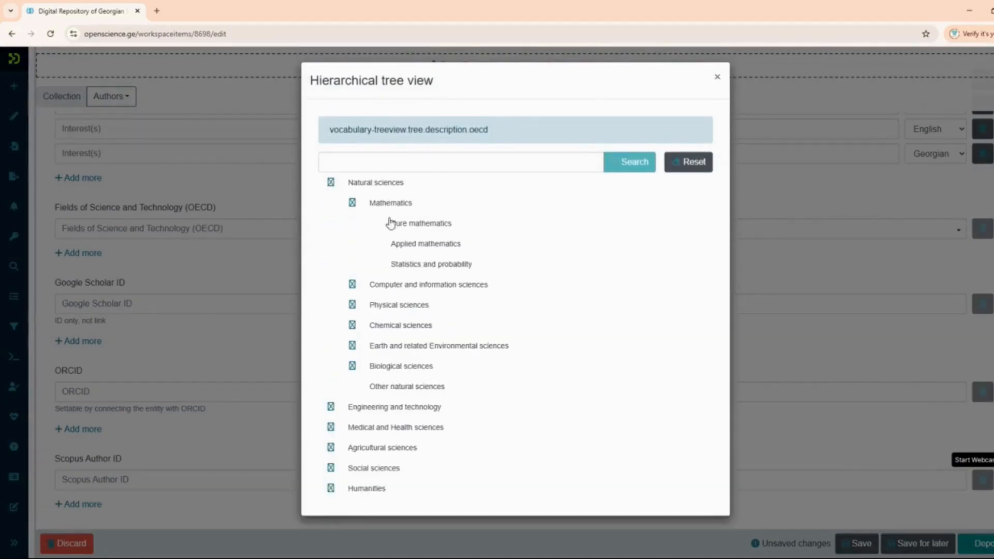
{"action": "left_click", "coordinate": [352, 325]}
{"action": "scroll", "coordinate": [380, 330], "scroll_direction": "down", "scroll_amount": 2}
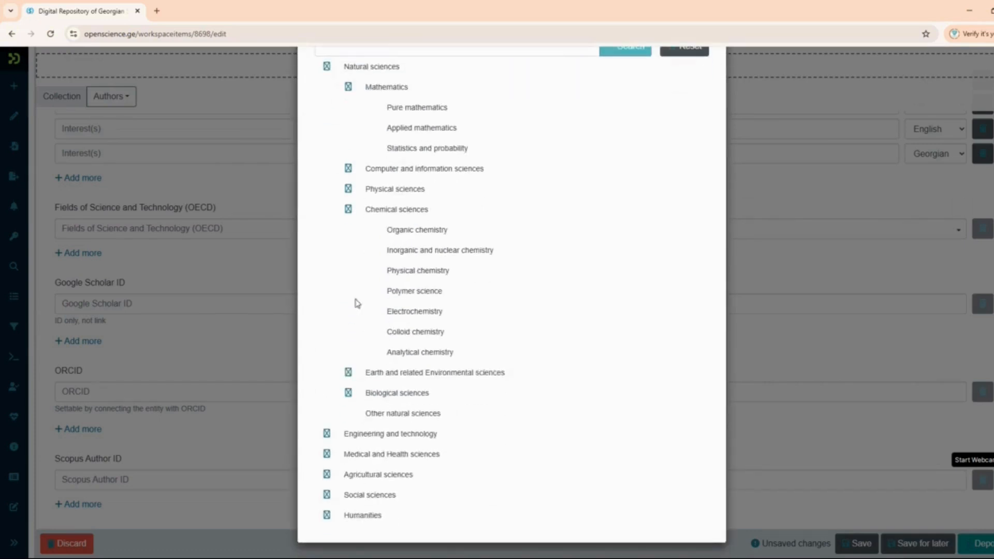
{"action": "left_click", "coordinate": [348, 373]}
{"action": "scroll", "coordinate": [507, 450], "scroll_direction": "down", "scroll_amount": 5}
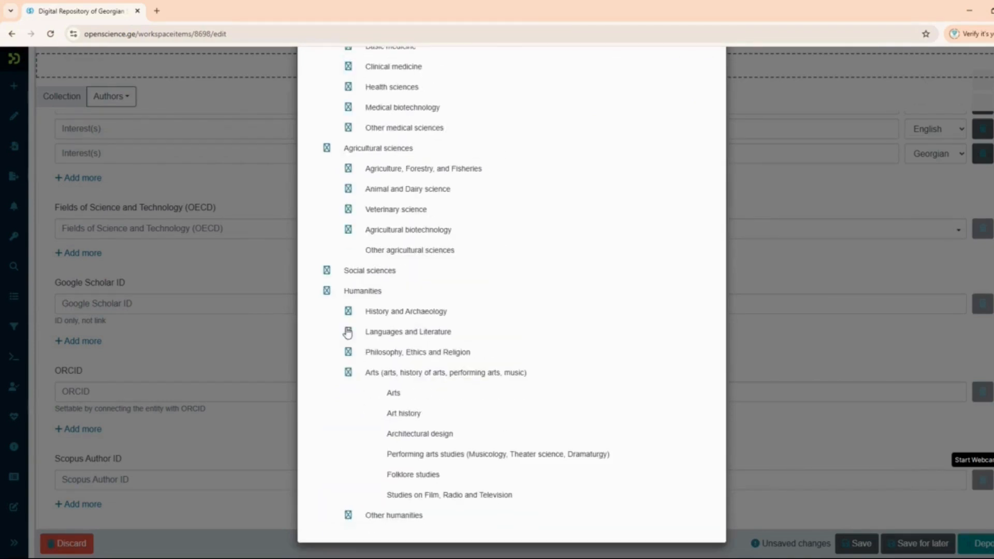
{"action": "left_click", "coordinate": [348, 331]}
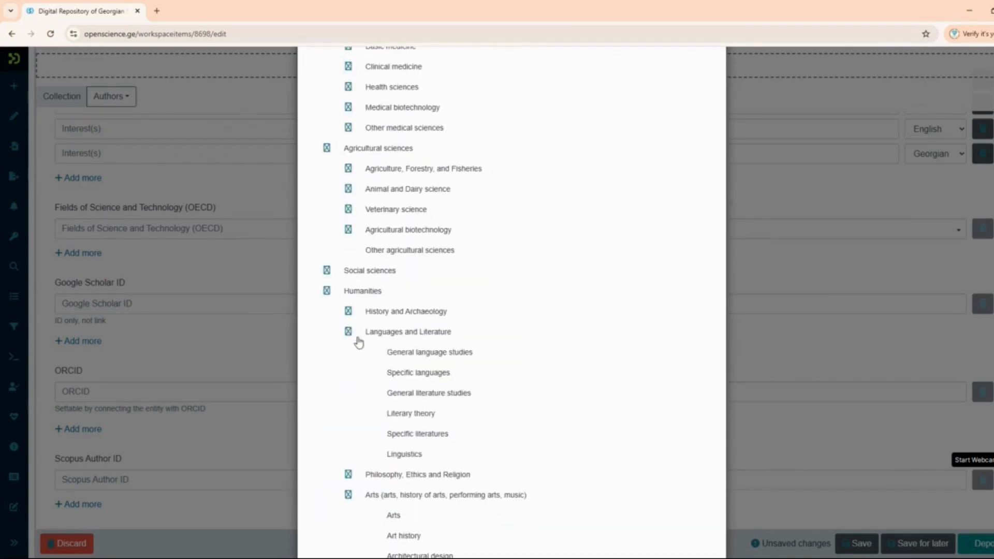
{"action": "scroll", "coordinate": [561, 419], "scroll_direction": "down", "scroll_amount": 2}
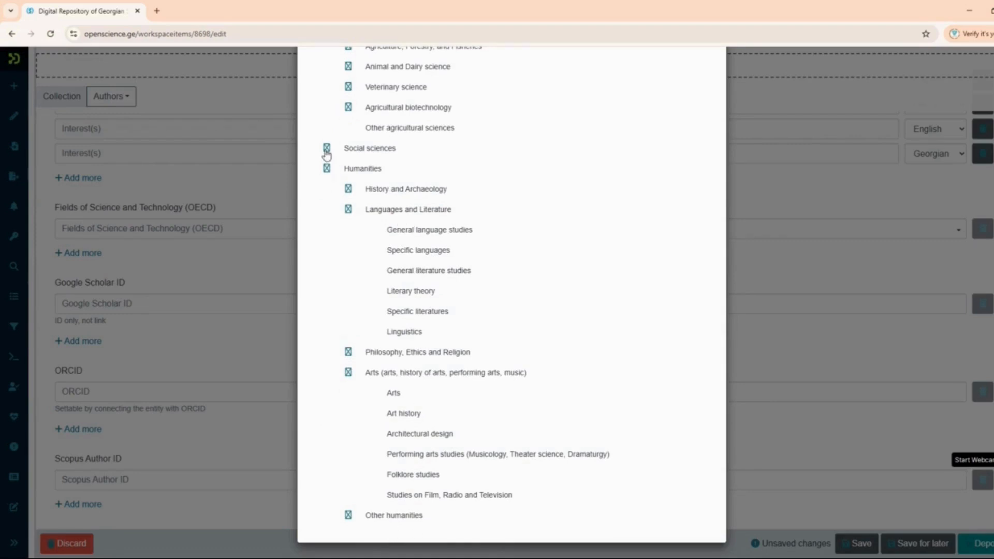
{"action": "left_click", "coordinate": [327, 150]}
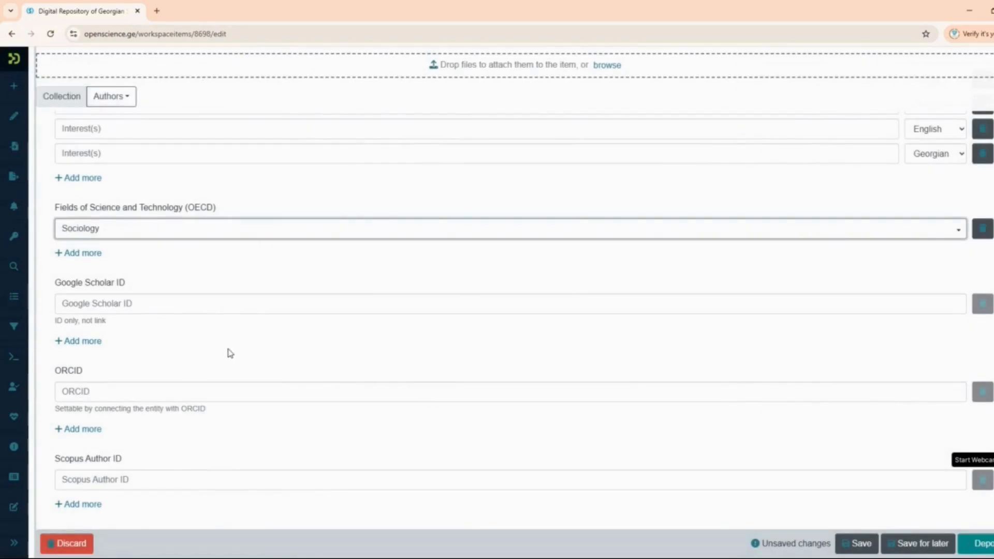
{"action": "scroll", "coordinate": [231, 353], "scroll_direction": "down", "scroll_amount": 3}
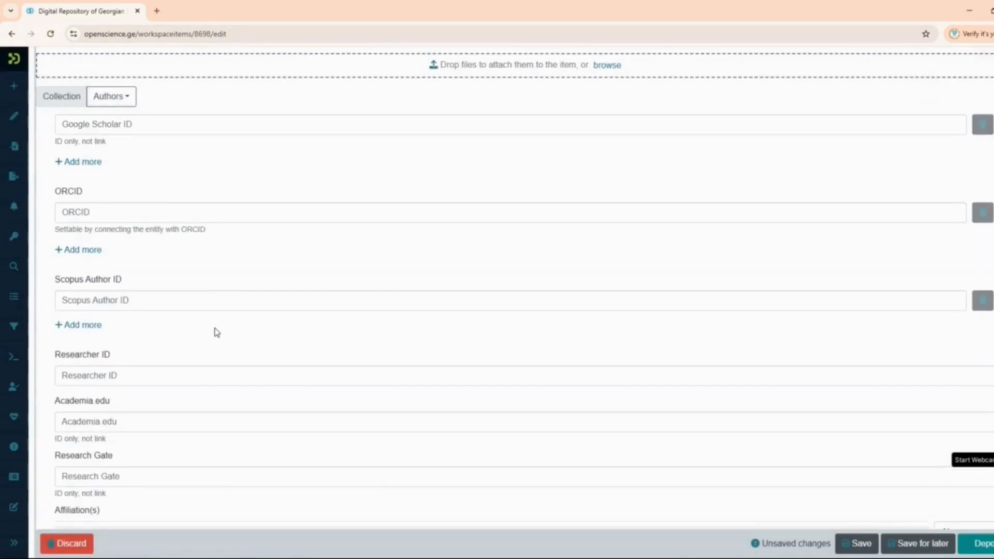
{"action": "left_click", "coordinate": [159, 127]}
{"action": "scroll", "coordinate": [216, 186], "scroll_direction": "up", "scroll_amount": 2}
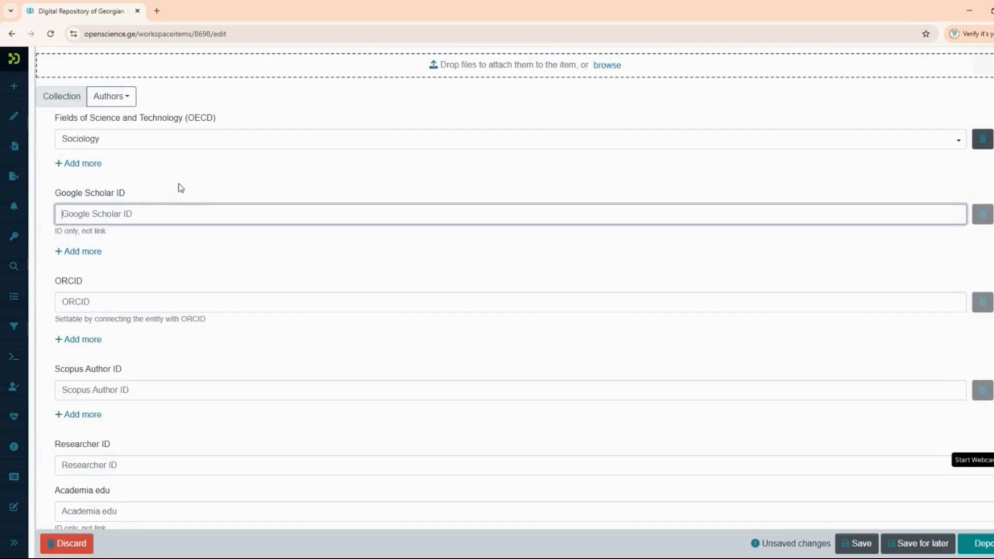
{"action": "left_click", "coordinate": [87, 303]}
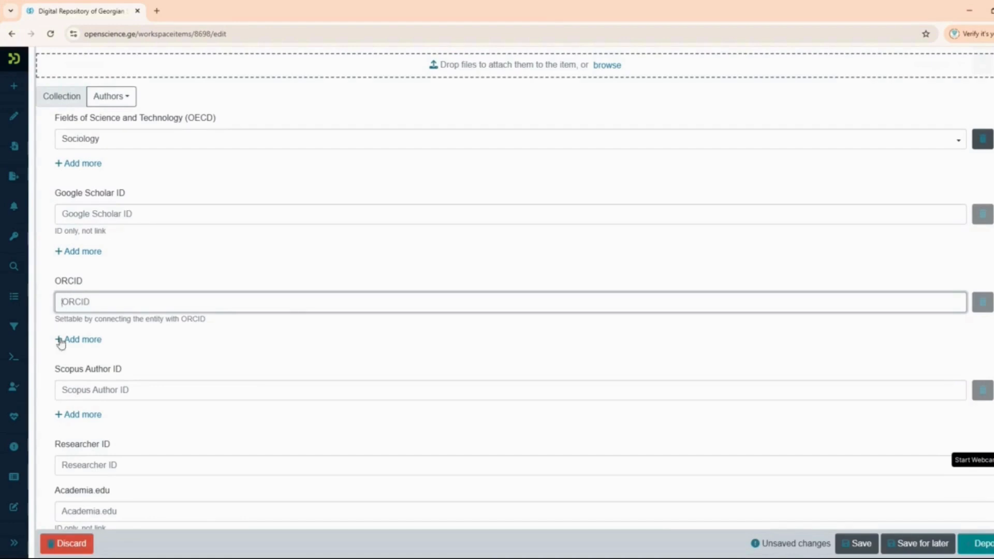
{"action": "left_click", "coordinate": [118, 390]}
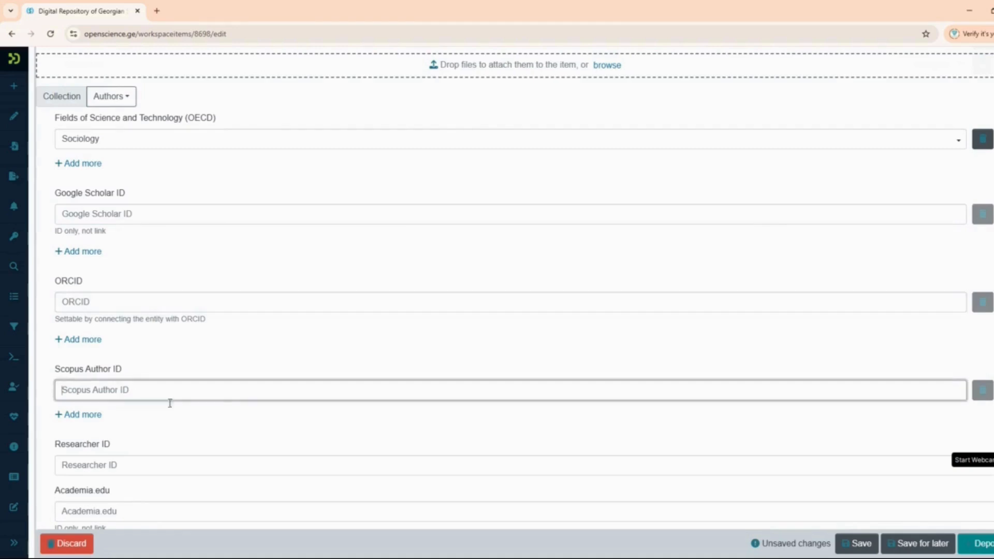
{"action": "scroll", "coordinate": [217, 409], "scroll_direction": "down", "scroll_amount": 3}
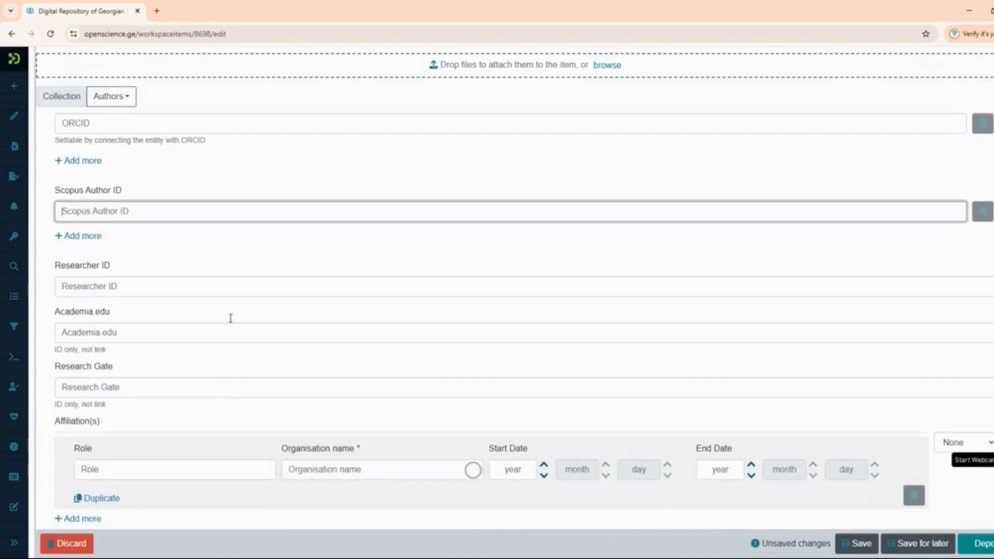
{"action": "left_click", "coordinate": [102, 289]}
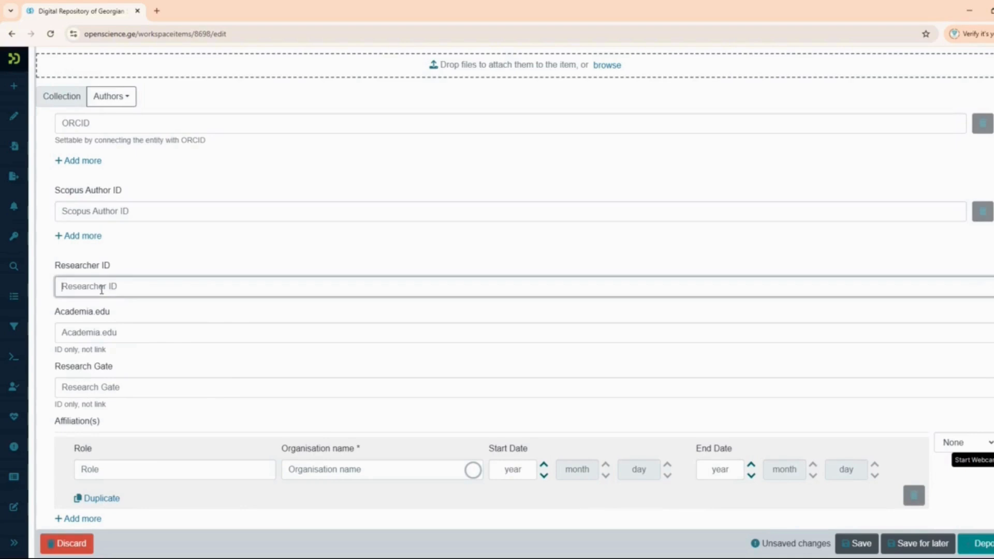
{"action": "left_click", "coordinate": [127, 336]}
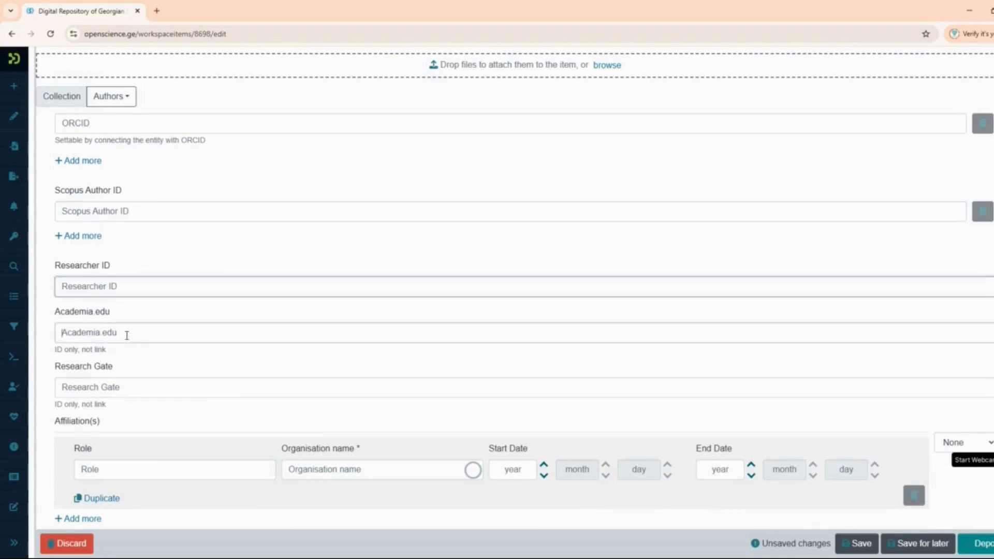
{"action": "scroll", "coordinate": [264, 373], "scroll_direction": "down", "scroll_amount": 1}
{"action": "scroll", "coordinate": [264, 372], "scroll_direction": "down", "scroll_amount": 3}
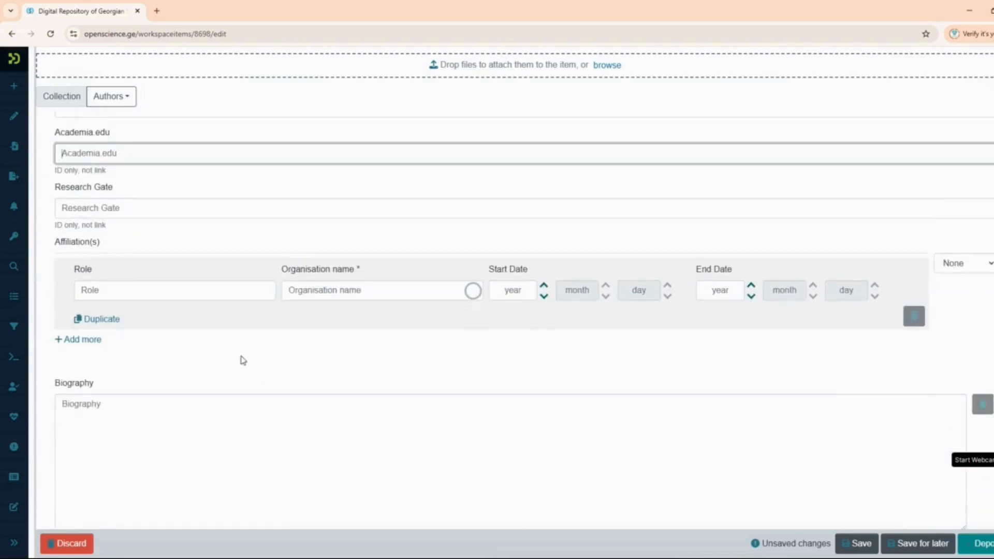
{"action": "left_click", "coordinate": [91, 211]}
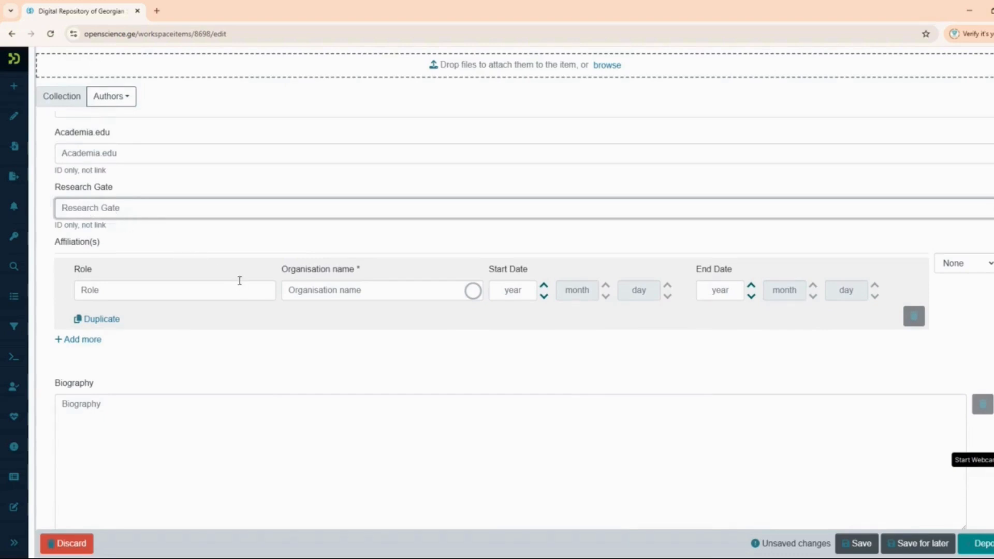
{"action": "scroll", "coordinate": [239, 281], "scroll_direction": "down", "scroll_amount": 2}
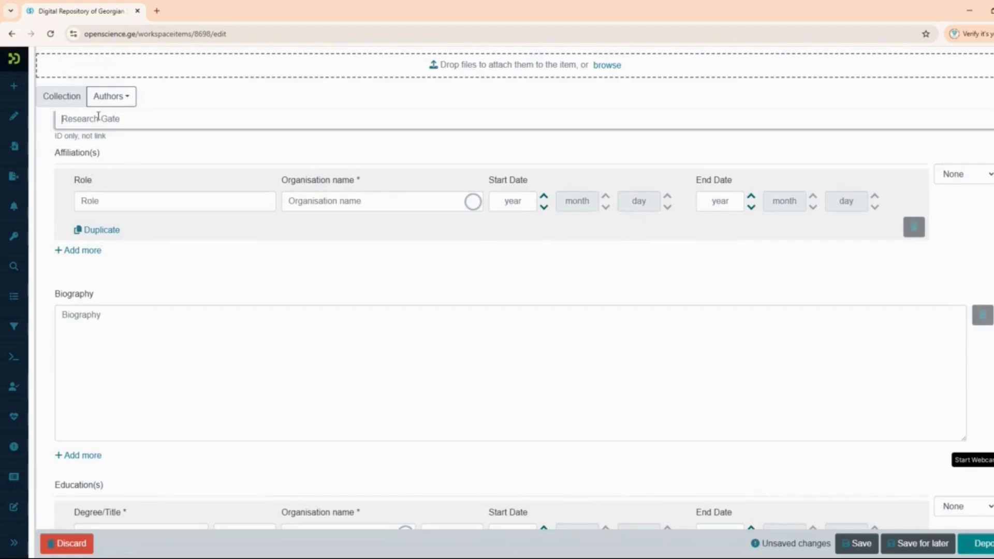
{"action": "left_click", "coordinate": [171, 203]}
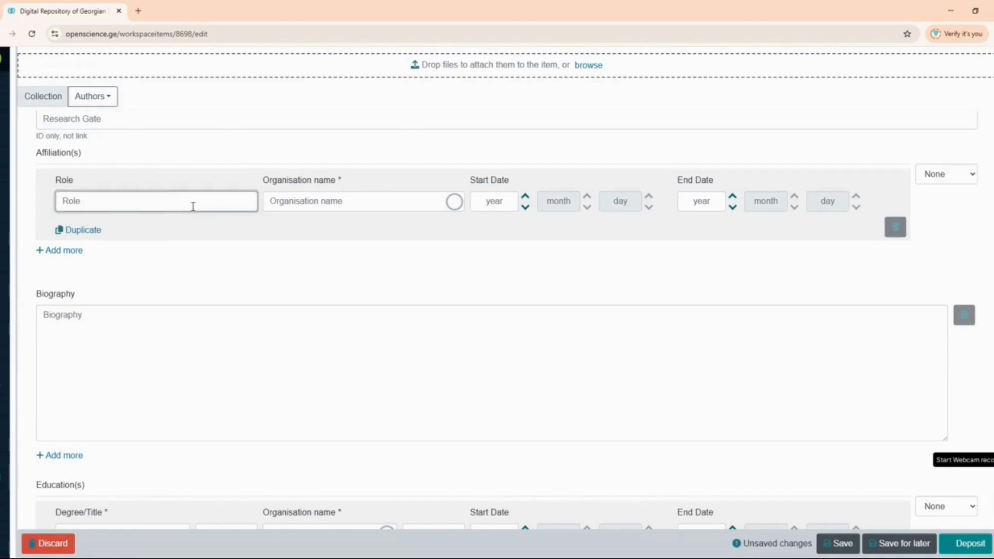
- Search 'ko' and pick Korneli Kekelidze Georgian National Centre of Manuscripts, dated 2015–2024
{"action": "left_click", "coordinate": [295, 203]}
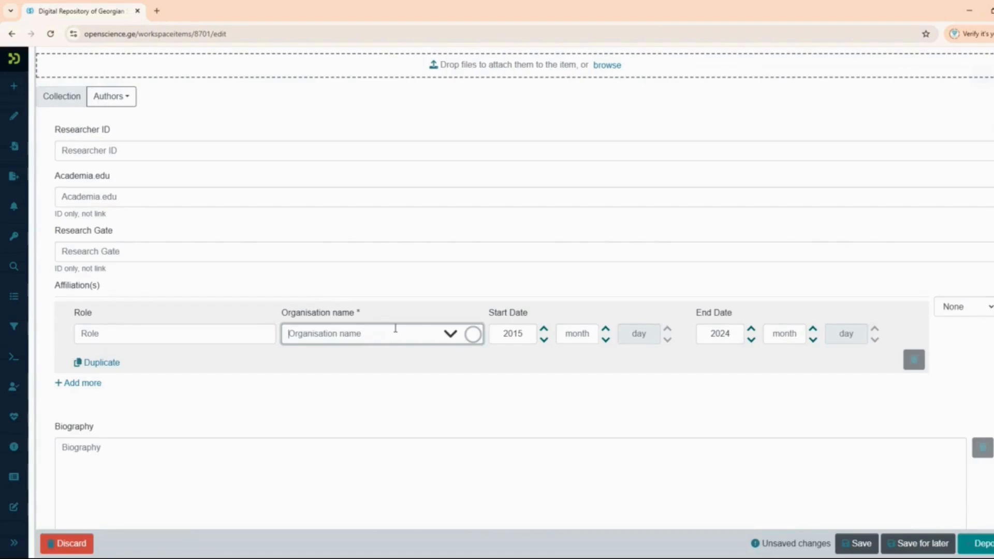
{"action": "type", "text": "kor"}
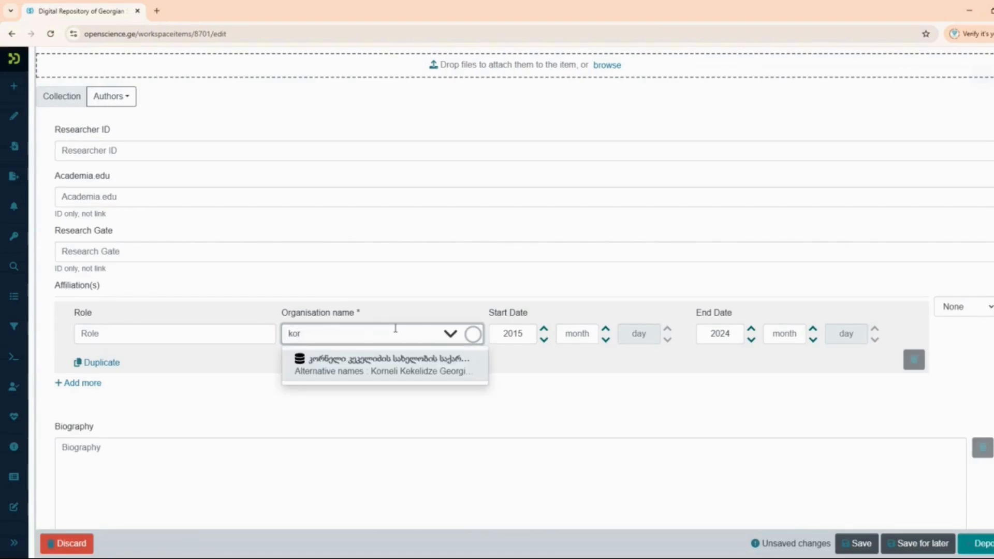
{"action": "left_click", "coordinate": [378, 356]}
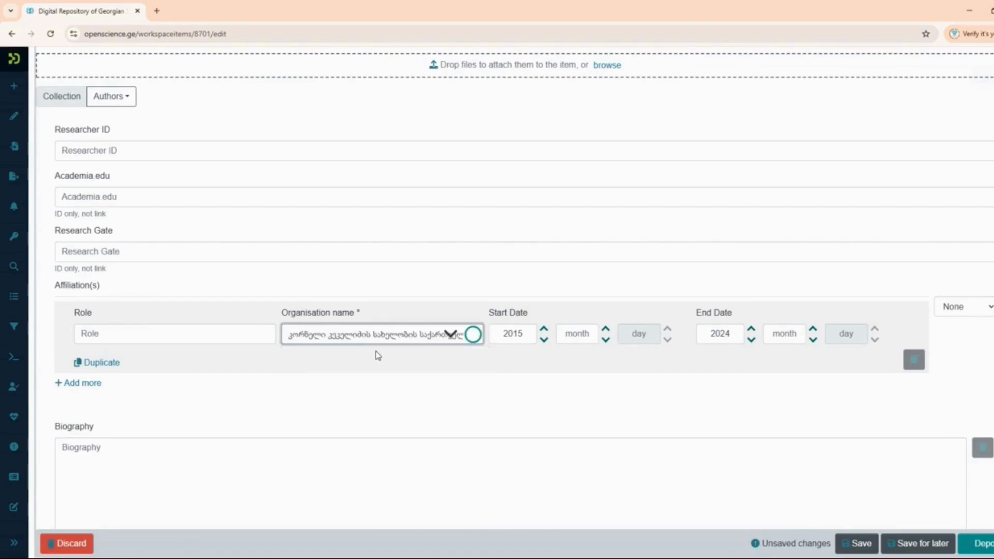
{"action": "left_click", "coordinate": [526, 331]}
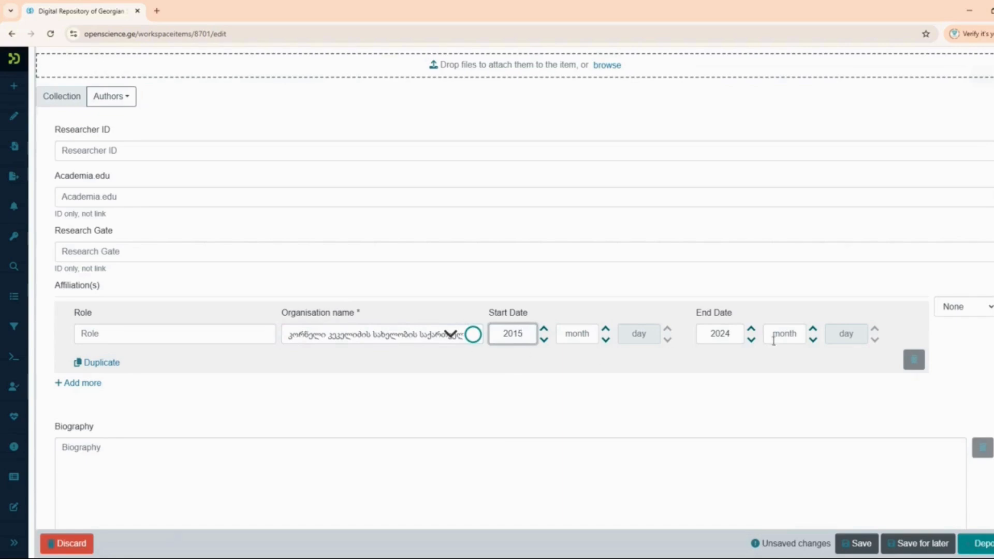
{"action": "mouse_move", "coordinate": [127, 372]}
- Duplicate the affiliation using the English organisation name, then add an empty third row
{"action": "left_click", "coordinate": [83, 363]}
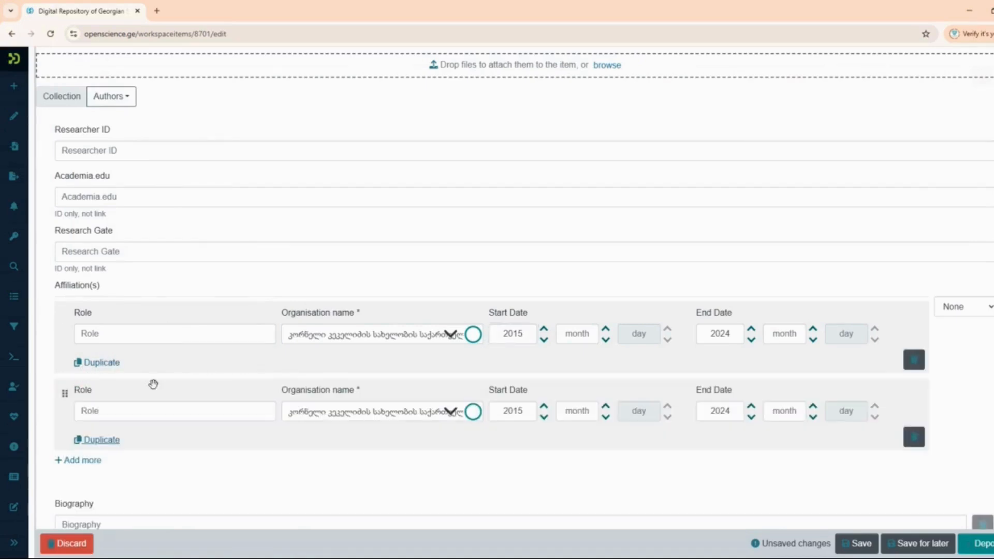
{"action": "left_click", "coordinate": [473, 411]}
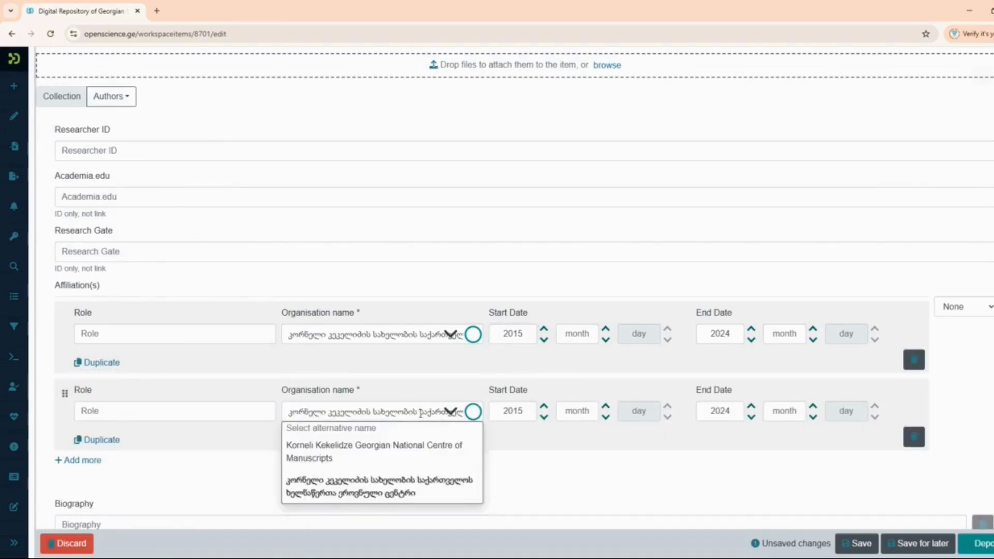
{"action": "left_click", "coordinate": [396, 443]}
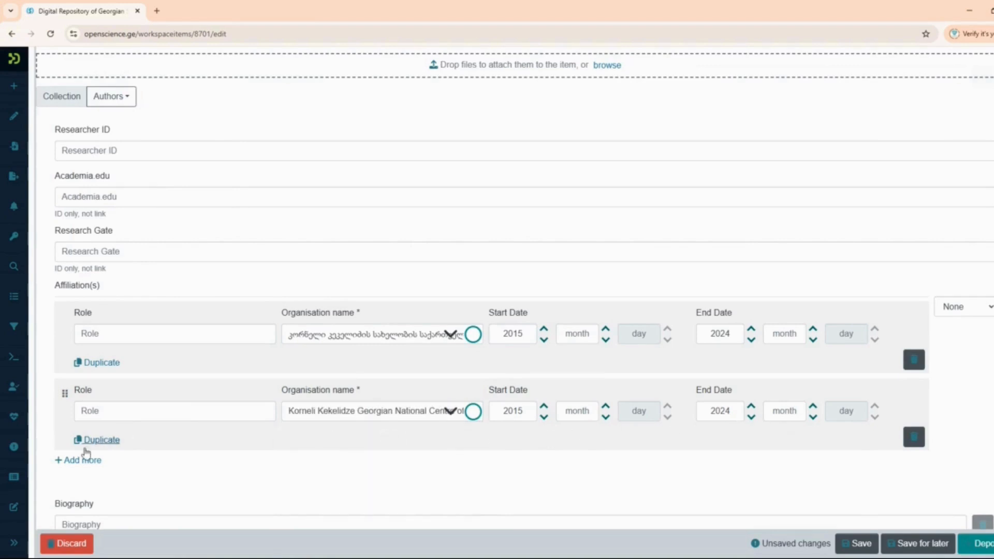
{"action": "left_click", "coordinate": [86, 466]}
{"action": "scroll", "coordinate": [186, 437], "scroll_direction": "down", "scroll_amount": 3}
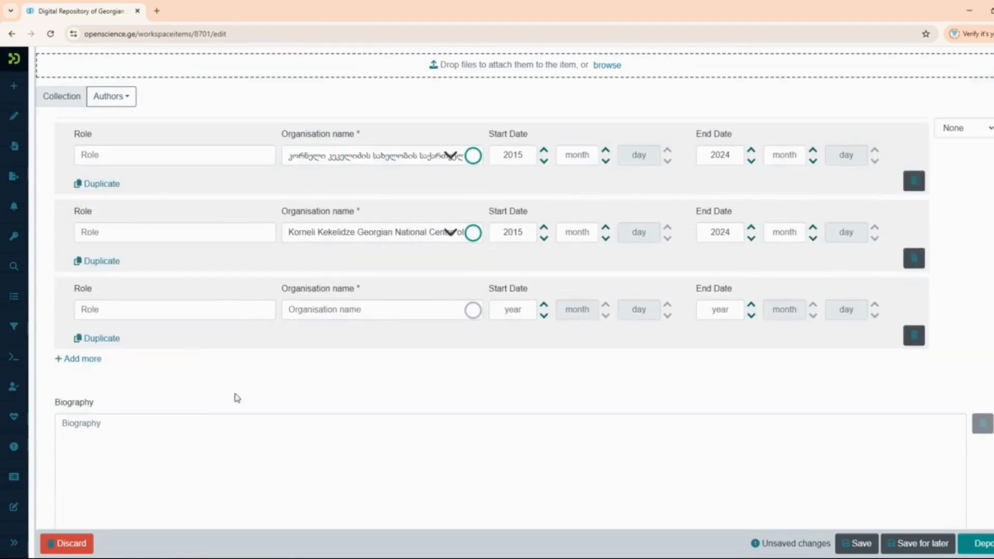
- Add Apolon Kutateladze Tbilisi State Academy of Arts via 'apo' and duplicate it with the English name
{"action": "left_click", "coordinate": [354, 311]}
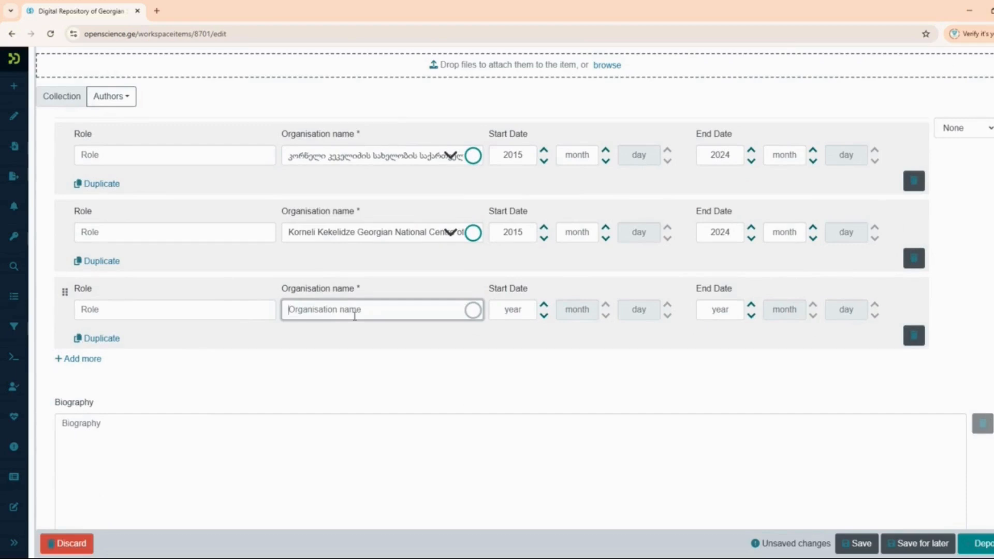
{"action": "type", "text": "apo"}
{"action": "left_click", "coordinate": [353, 340]}
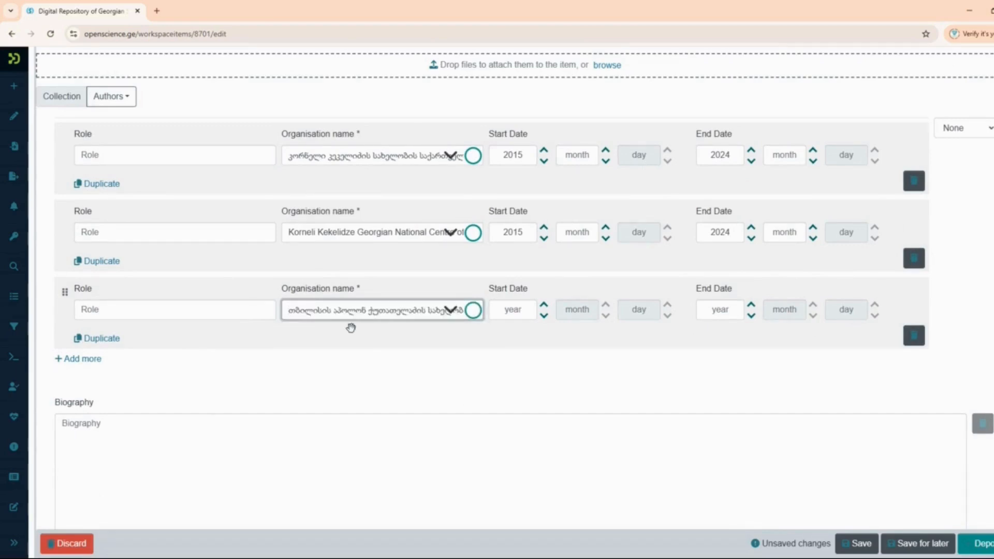
{"action": "left_click", "coordinate": [92, 340]}
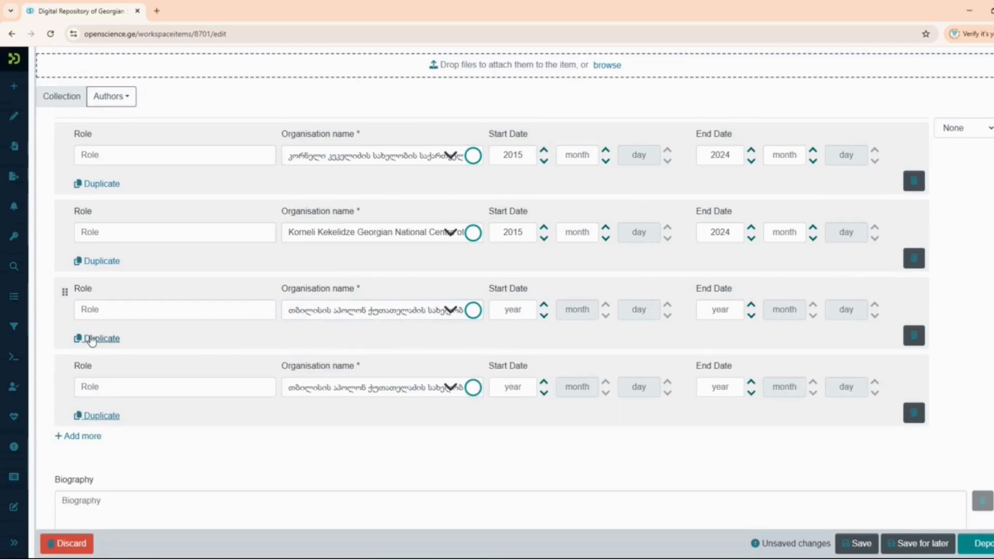
{"action": "left_click", "coordinate": [450, 390]}
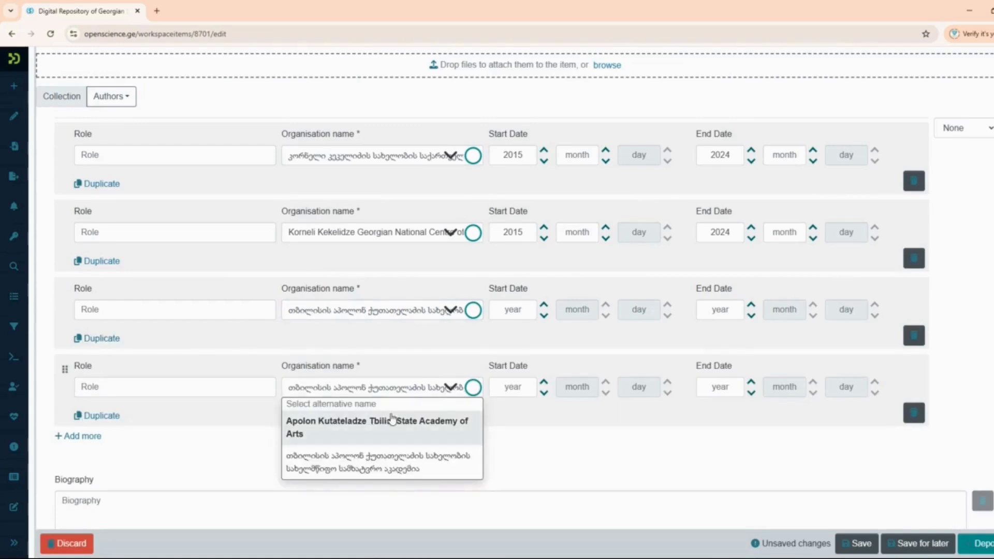
{"action": "left_click", "coordinate": [392, 419]}
- Enter years 2007–2015 for the Georgian row and 2008–2015 for the English row
{"action": "left_click", "coordinate": [516, 312]}
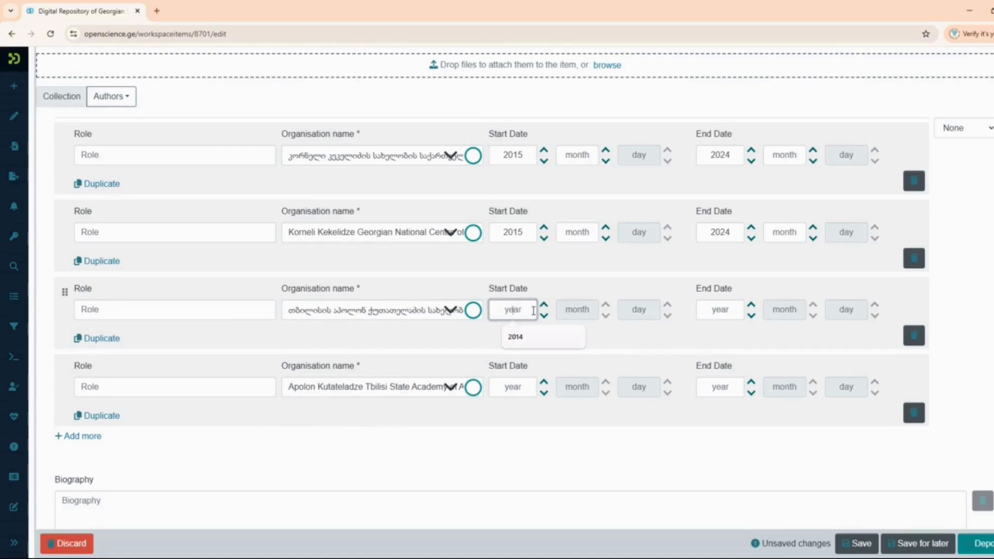
{"action": "type", "text": "2007"}
{"action": "left_click", "coordinate": [742, 309]}
{"action": "type", "text": "2015"}
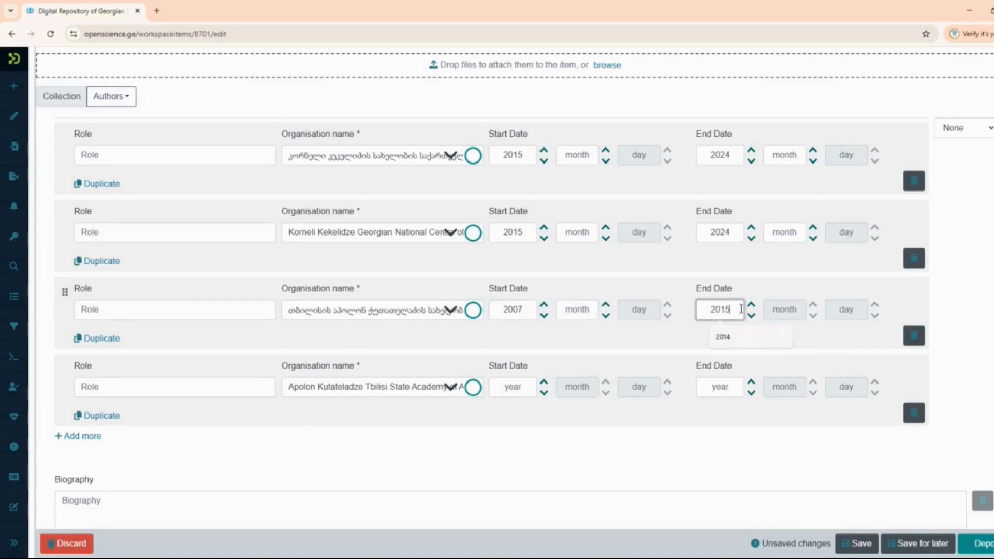
{"action": "left_click", "coordinate": [505, 386]}
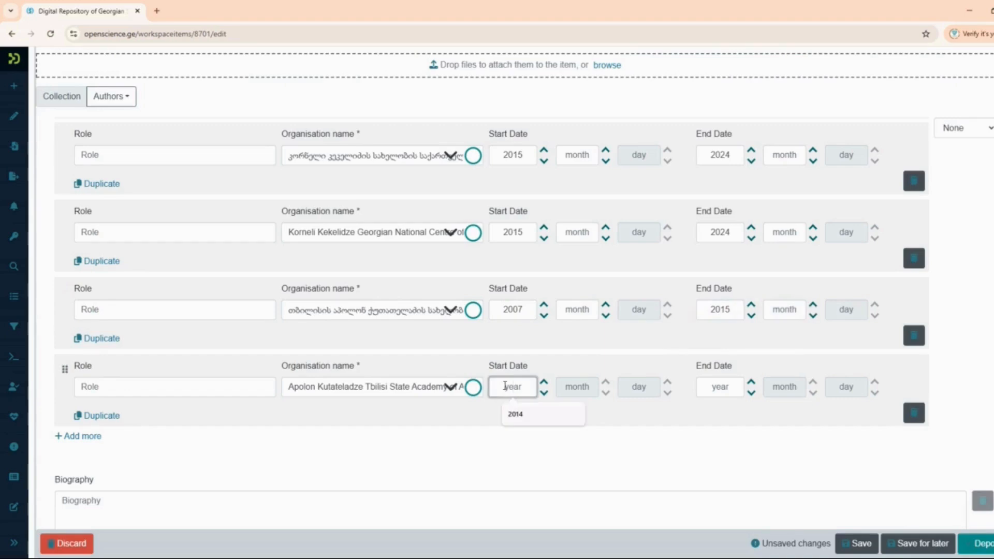
{"action": "type", "text": "2008"}
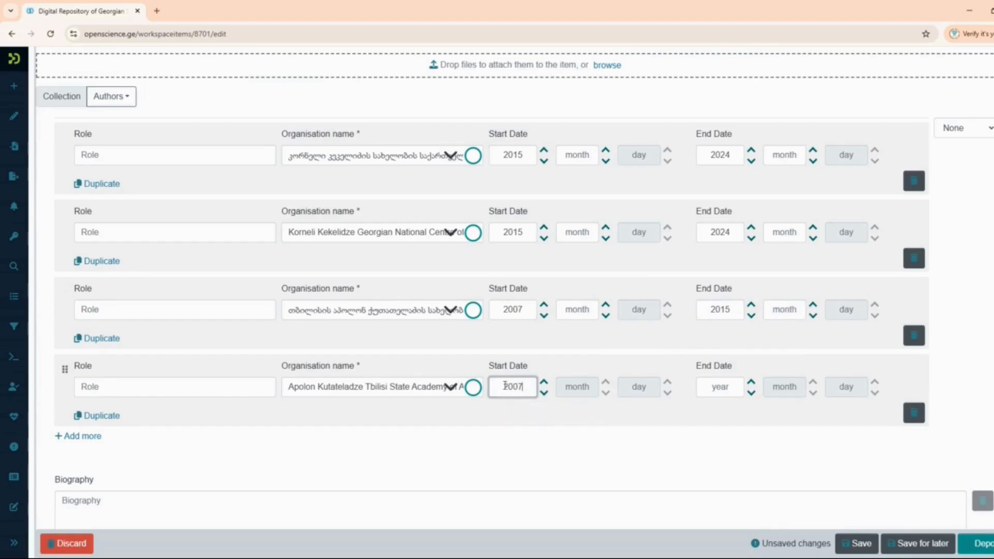
{"action": "left_click", "coordinate": [722, 388]}
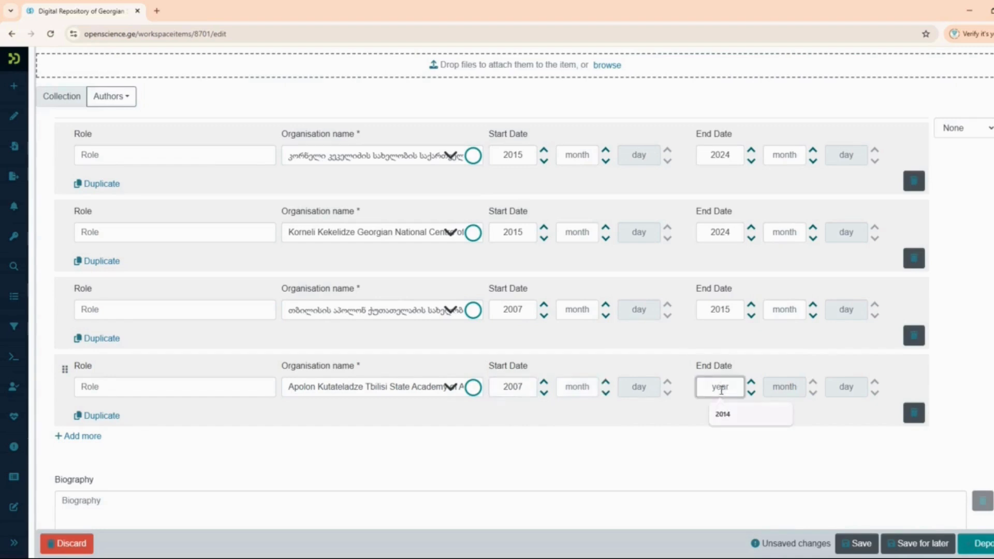
{"action": "type", "text": "2015"}
{"action": "scroll", "coordinate": [46, 392], "scroll_direction": "down", "scroll_amount": 1}
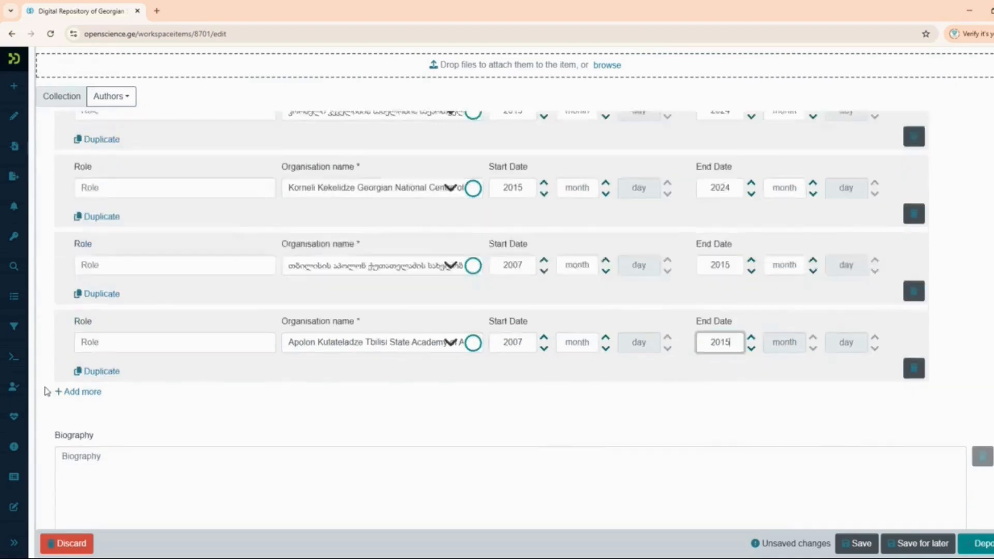
{"action": "scroll", "coordinate": [47, 392], "scroll_direction": "down", "scroll_amount": 7}
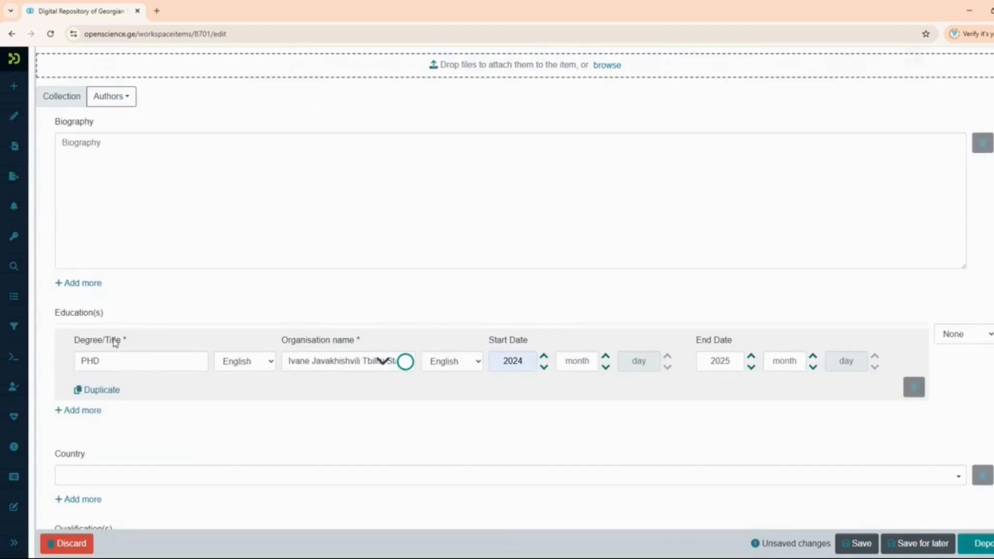
- Duplicate the PHD education entry, give the copy the university's Georgian name, and add an empty third entry
{"action": "left_click", "coordinate": [379, 363]}
{"action": "left_click", "coordinate": [361, 408]}
{"action": "left_click", "coordinate": [101, 391]}
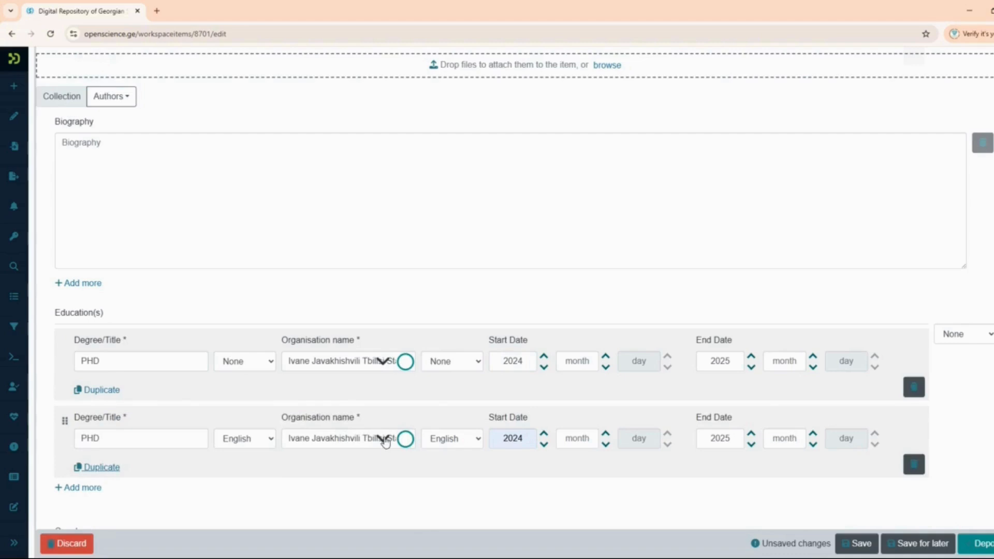
{"action": "left_click", "coordinate": [367, 438]}
{"action": "left_click", "coordinate": [370, 528]}
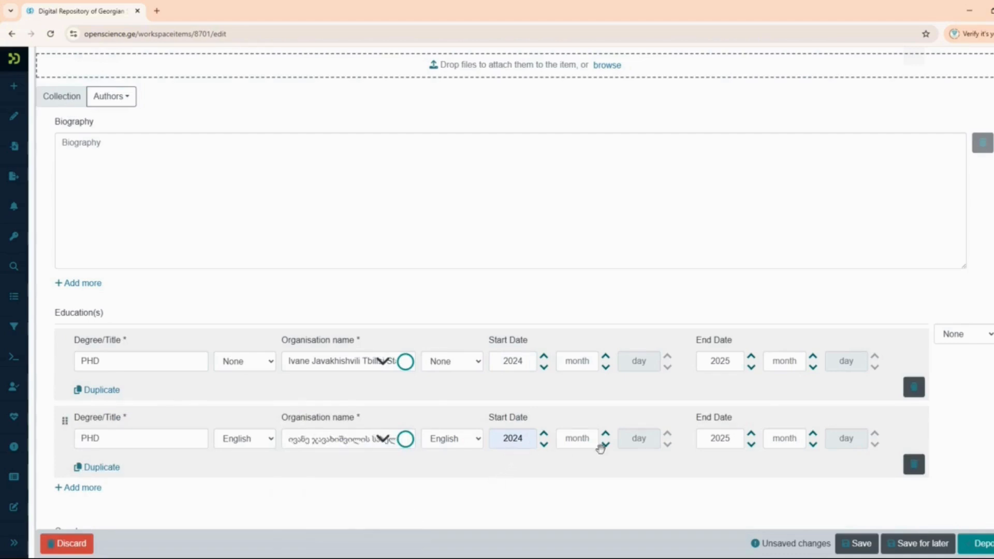
{"action": "scroll", "coordinate": [222, 443], "scroll_direction": "down", "scroll_amount": 3}
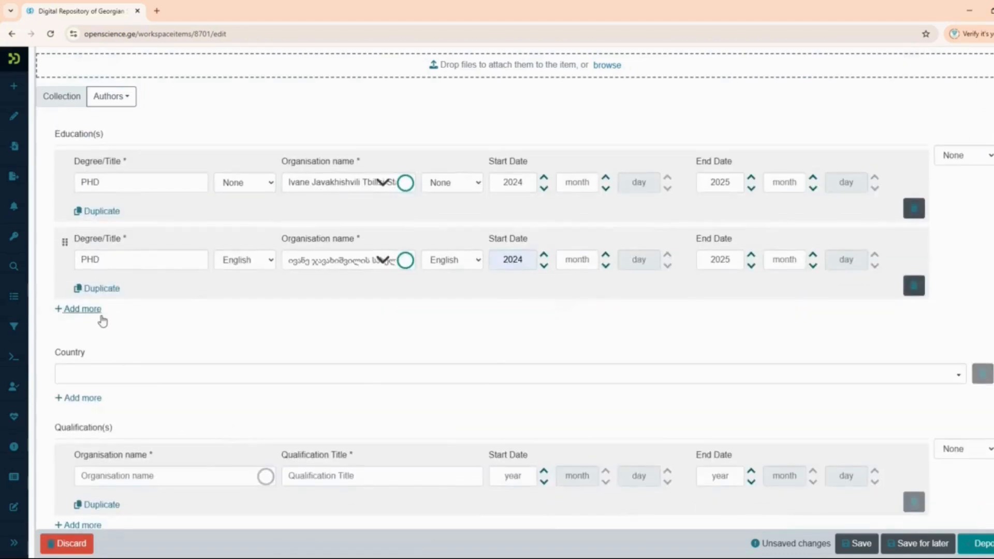
{"action": "left_click", "coordinate": [97, 311]}
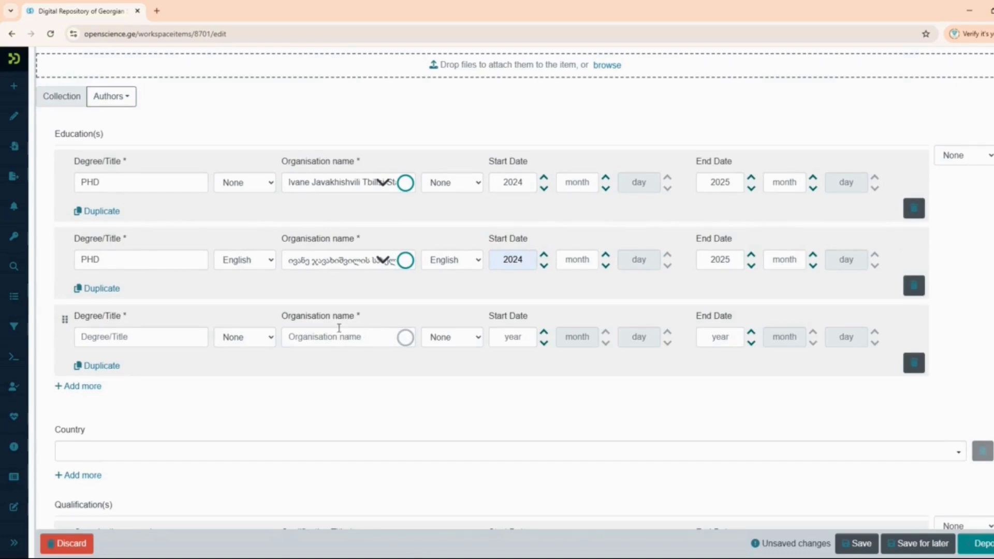
- Tag the first degree English and the second Georgian, clear the copy's PHD title, and mark its organisation Georgian
{"action": "left_click", "coordinate": [249, 185]}
{"action": "left_click", "coordinate": [247, 227]}
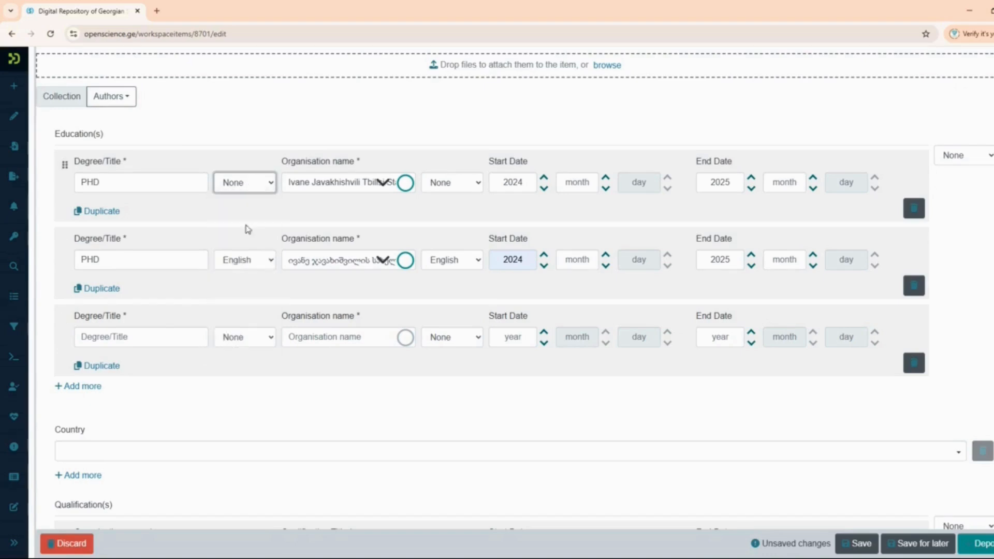
{"action": "left_click", "coordinate": [260, 265]}
{"action": "left_click", "coordinate": [240, 291]}
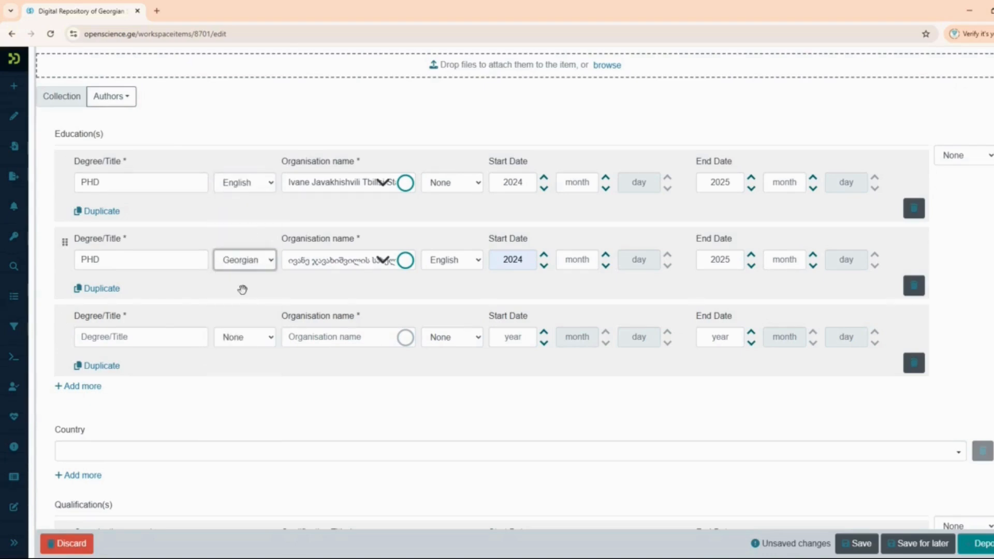
{"action": "left_click", "coordinate": [89, 258]}
{"action": "double_click", "coordinate": [89, 258]}
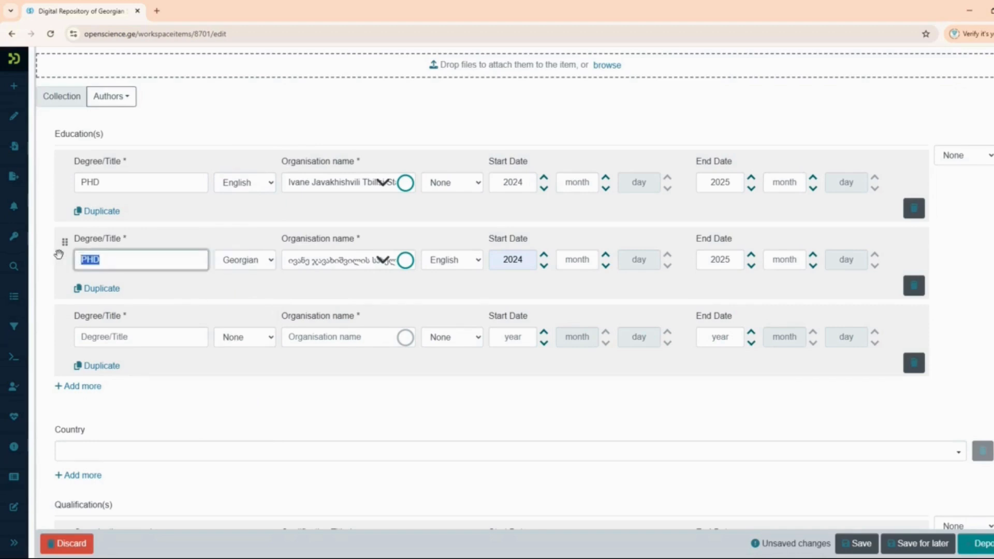
{"action": "key", "text": "BackSpace"}
{"action": "left_click", "coordinate": [479, 265]}
{"action": "left_click", "coordinate": [457, 299]}
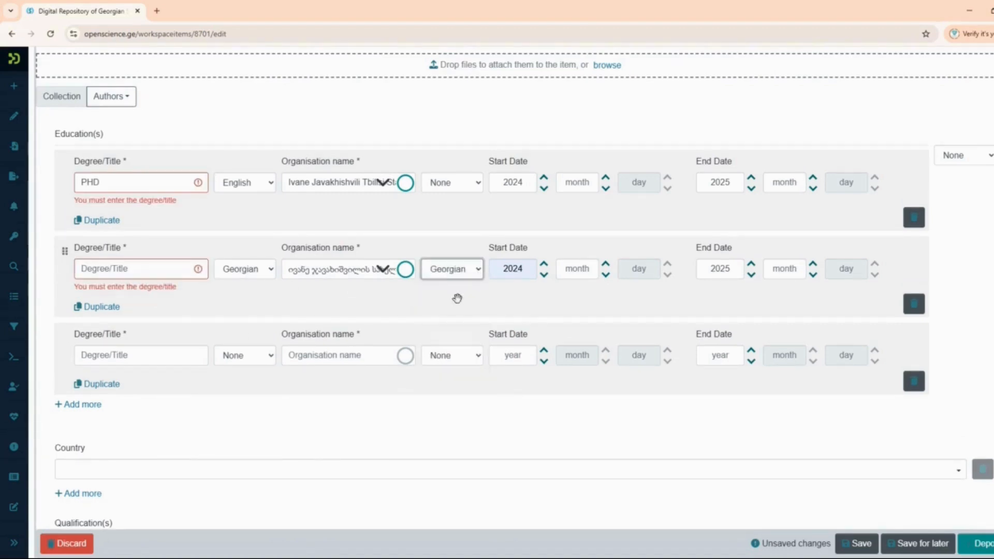
{"action": "scroll", "coordinate": [272, 274], "scroll_direction": "down", "scroll_amount": 2}
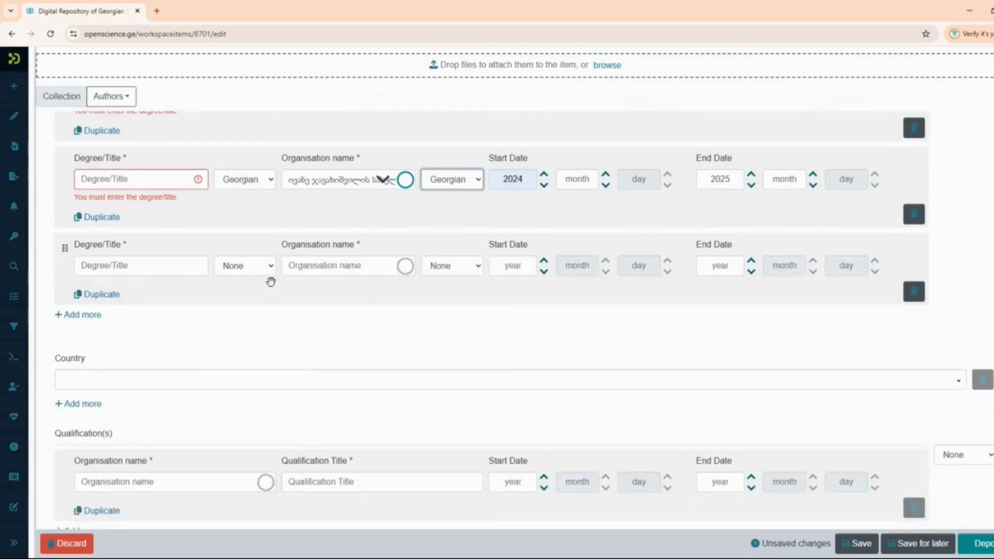
{"action": "scroll", "coordinate": [270, 281], "scroll_direction": "down", "scroll_amount": 3}
- Set the person's country to Georgia
{"action": "left_click", "coordinate": [77, 205]}
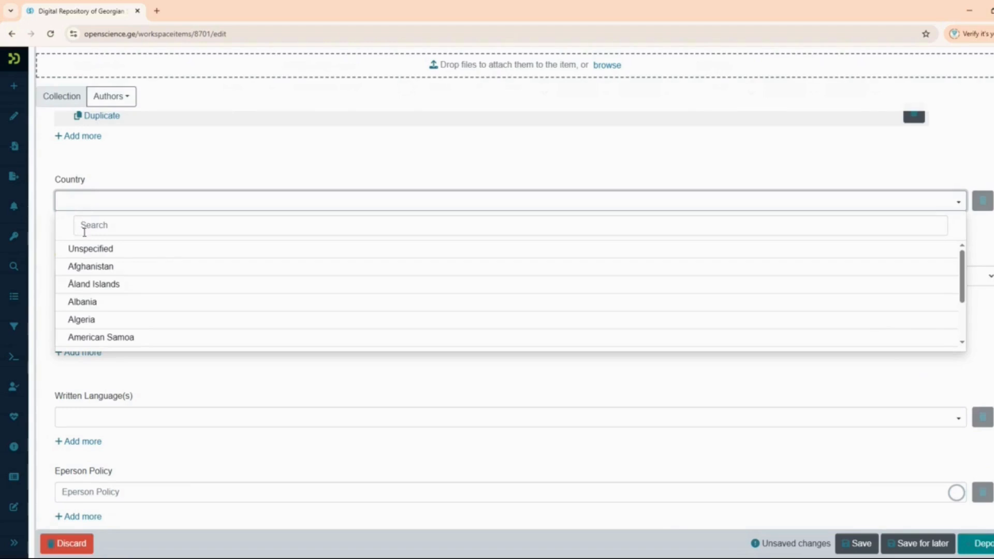
{"action": "left_click", "coordinate": [86, 226]}
{"action": "type", "text": "ge"}
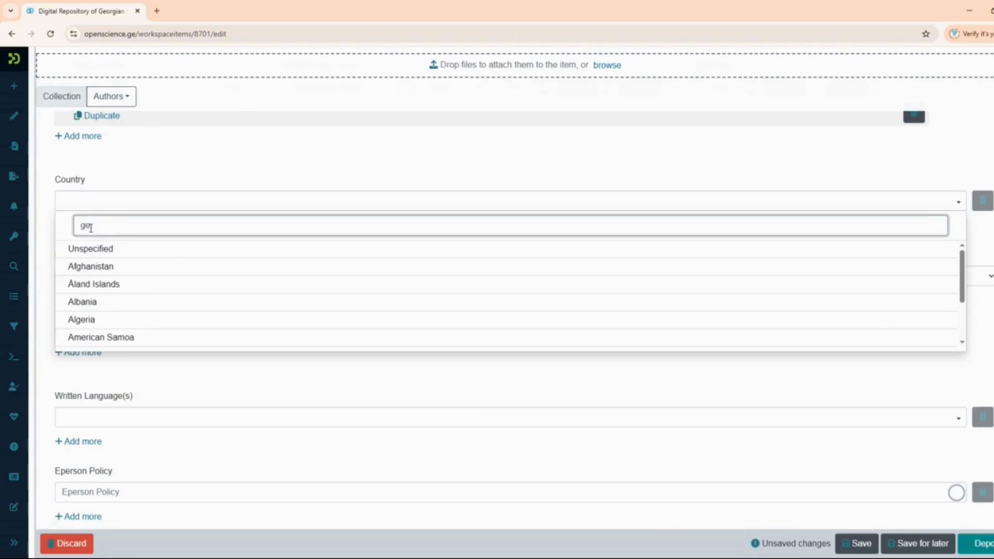
{"action": "left_click", "coordinate": [106, 285]}
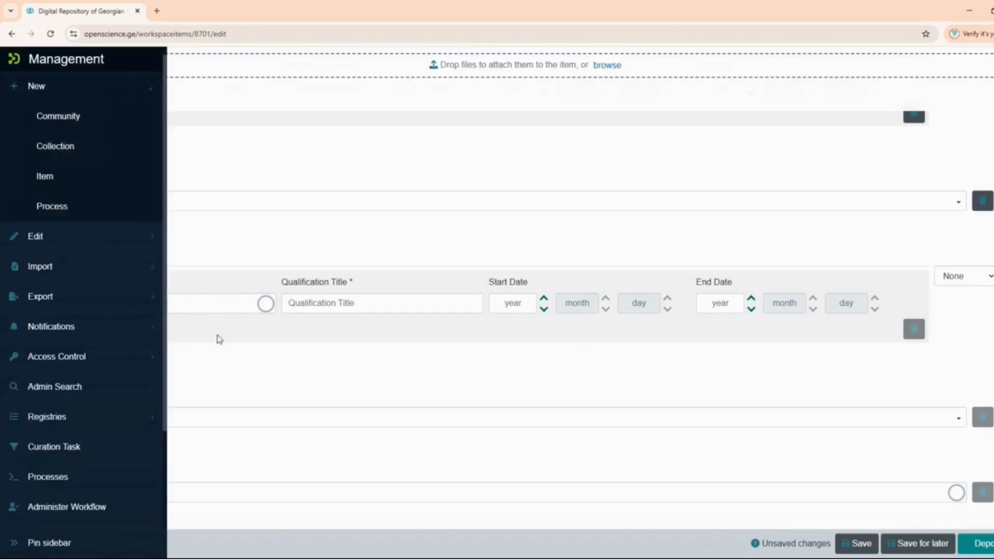
- Add Georgian and English as the two written languages
{"action": "scroll", "coordinate": [311, 362], "scroll_direction": "down", "scroll_amount": 3}
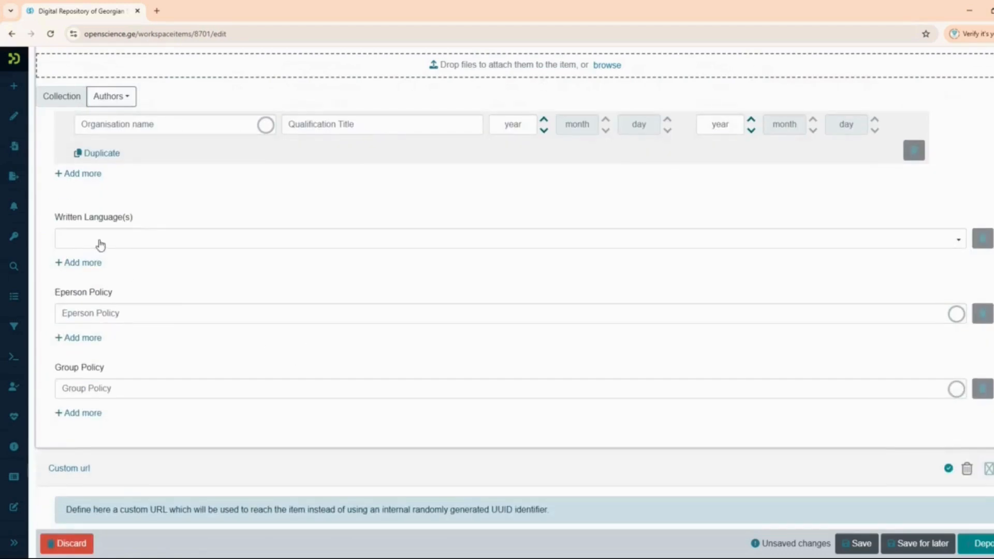
{"action": "left_click", "coordinate": [101, 242]}
{"action": "left_click", "coordinate": [121, 307]}
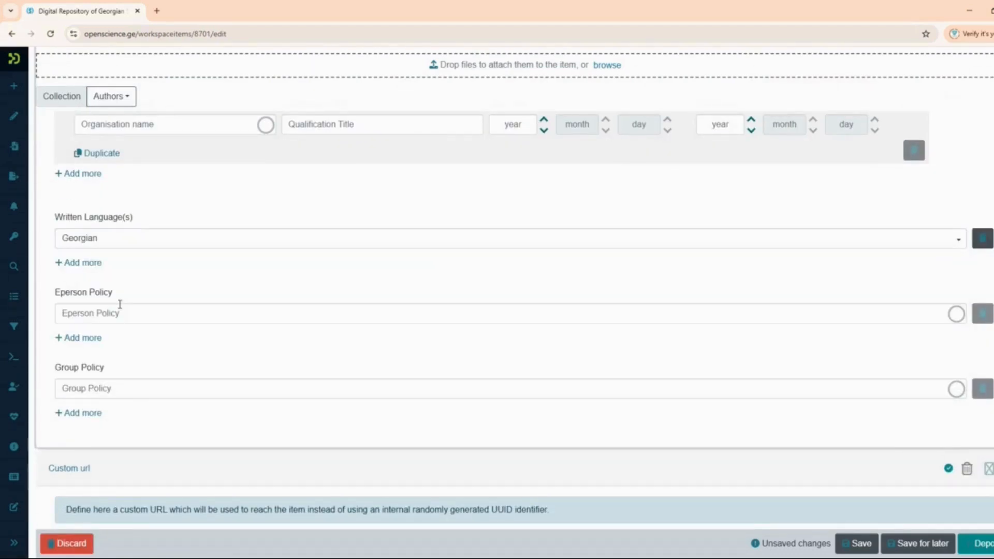
{"action": "left_click", "coordinate": [80, 262]}
{"action": "left_click", "coordinate": [85, 270]}
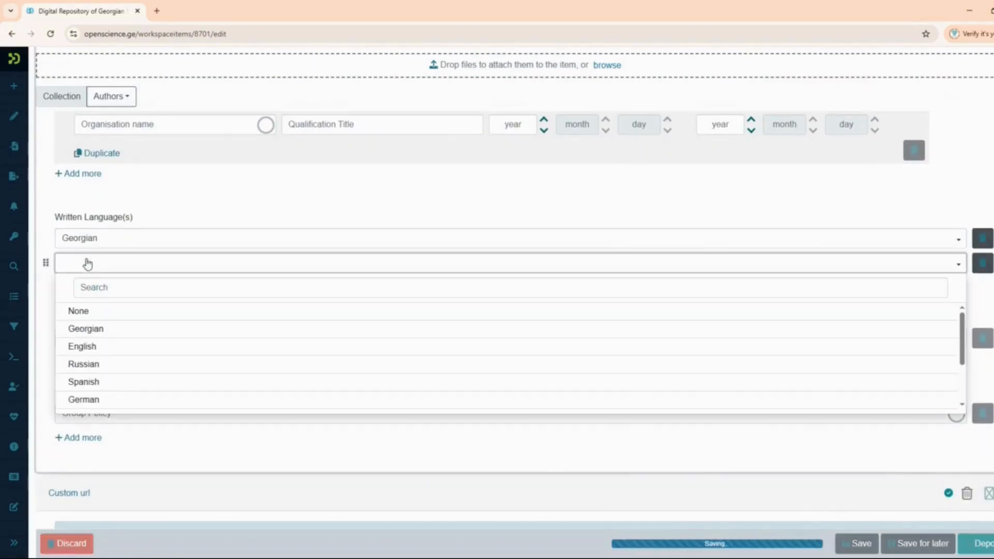
{"action": "left_click", "coordinate": [105, 345]}
{"action": "scroll", "coordinate": [217, 315], "scroll_direction": "down", "scroll_amount": 7}
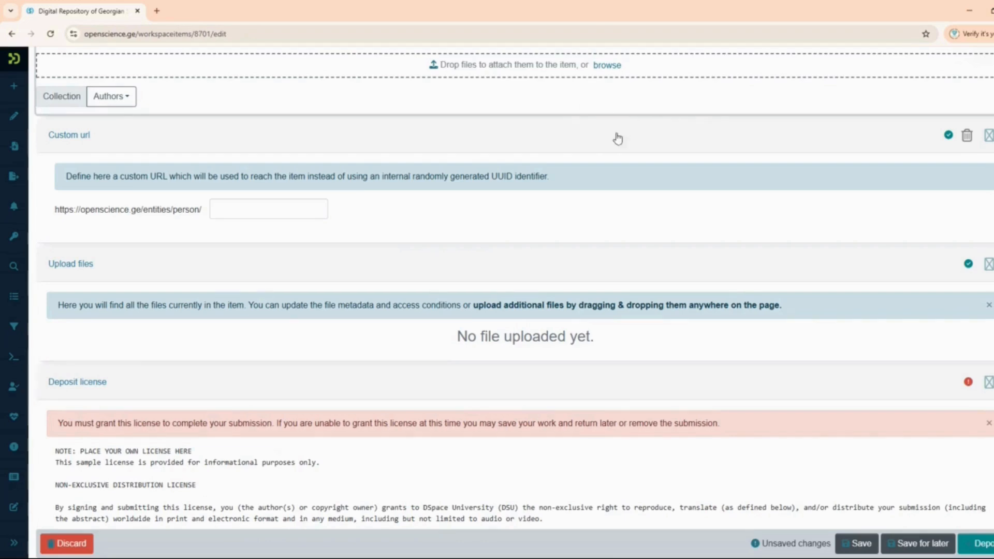
- Tick 'I confirm the license above' under Deposit license and save the Person submission
{"action": "scroll", "coordinate": [537, 232], "scroll_direction": "down", "scroll_amount": 2}
{"action": "scroll", "coordinate": [538, 233], "scroll_direction": "down", "scroll_amount": 2}
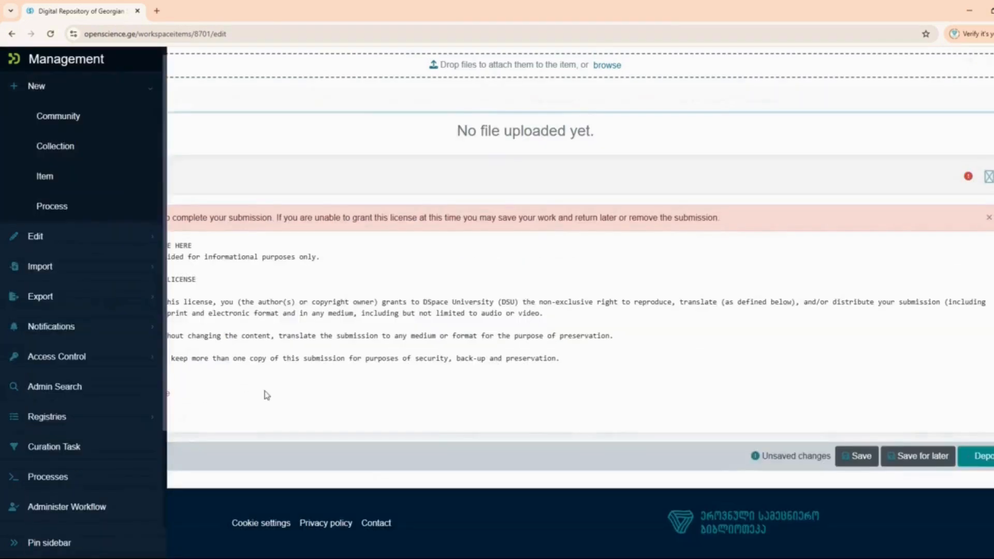
{"action": "left_click", "coordinate": [72, 397]}
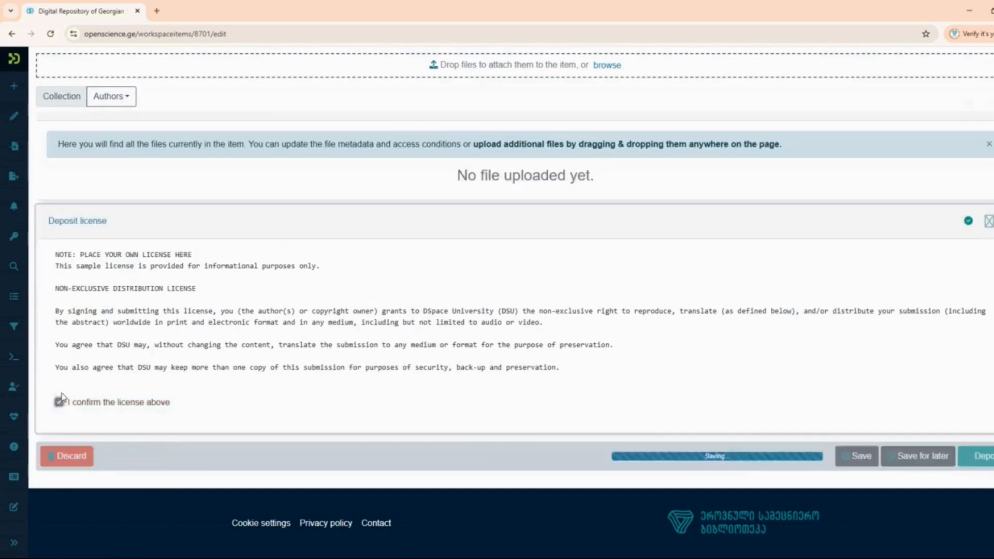
{"action": "scroll", "coordinate": [892, 362], "scroll_direction": "down", "scroll_amount": 2}
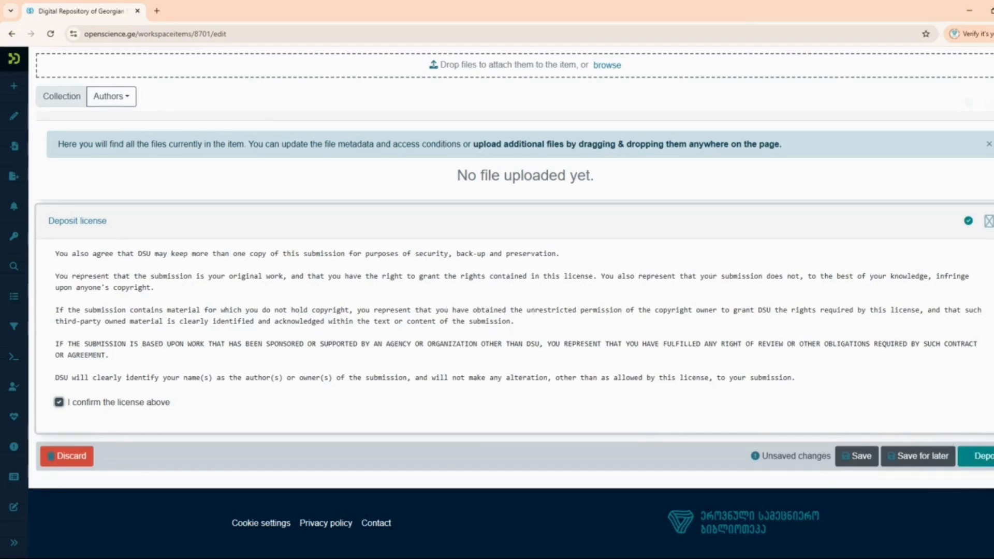
{"action": "left_click", "coordinate": [979, 455]}
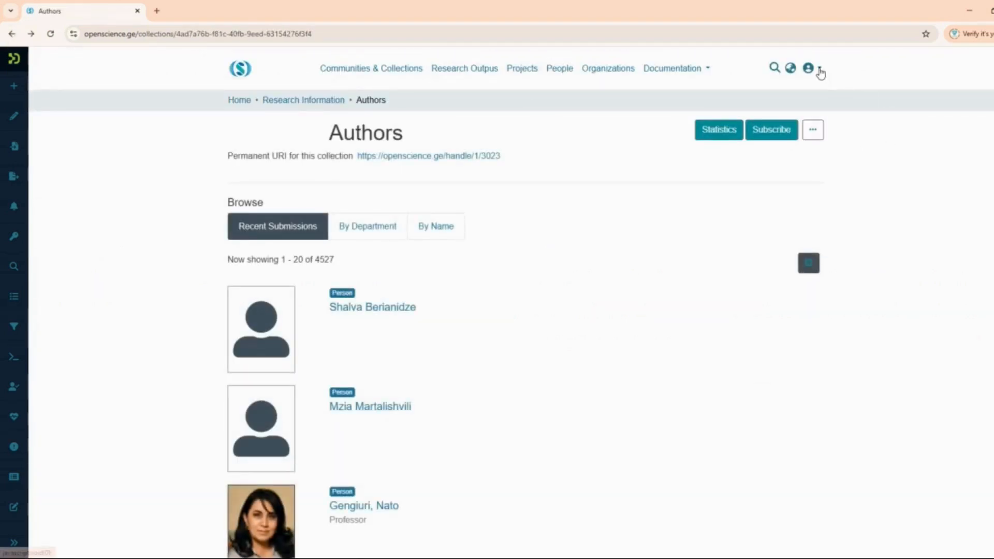
- Go to the existing author's Edit Item page through the profile's Options > Administer menu
{"action": "left_click", "coordinate": [820, 70]}
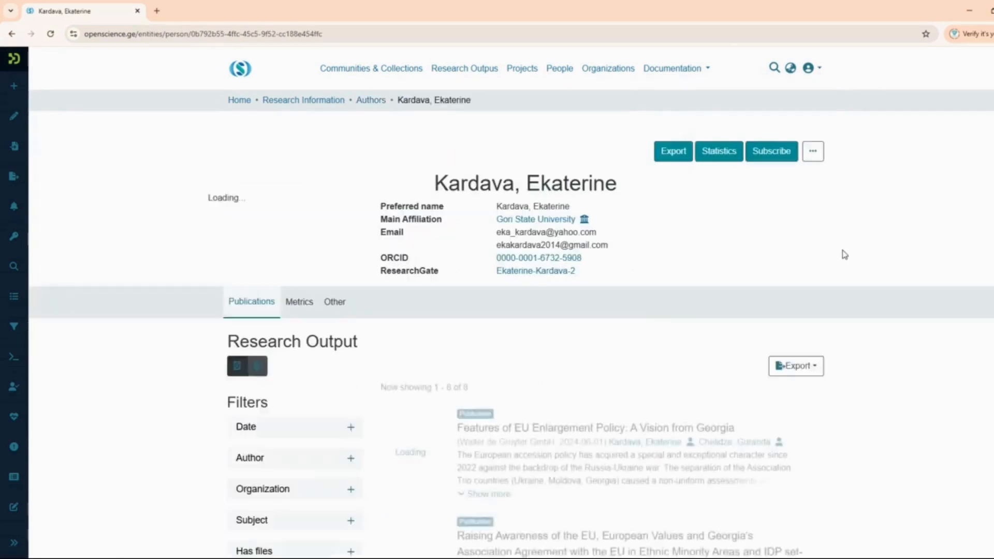
{"action": "left_click", "coordinate": [814, 152]}
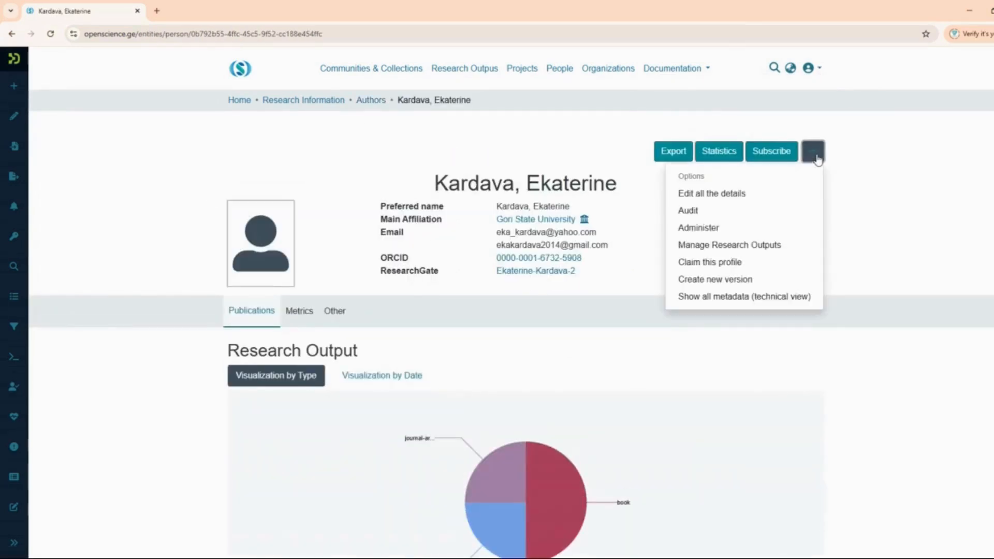
{"action": "left_click", "coordinate": [743, 228]}
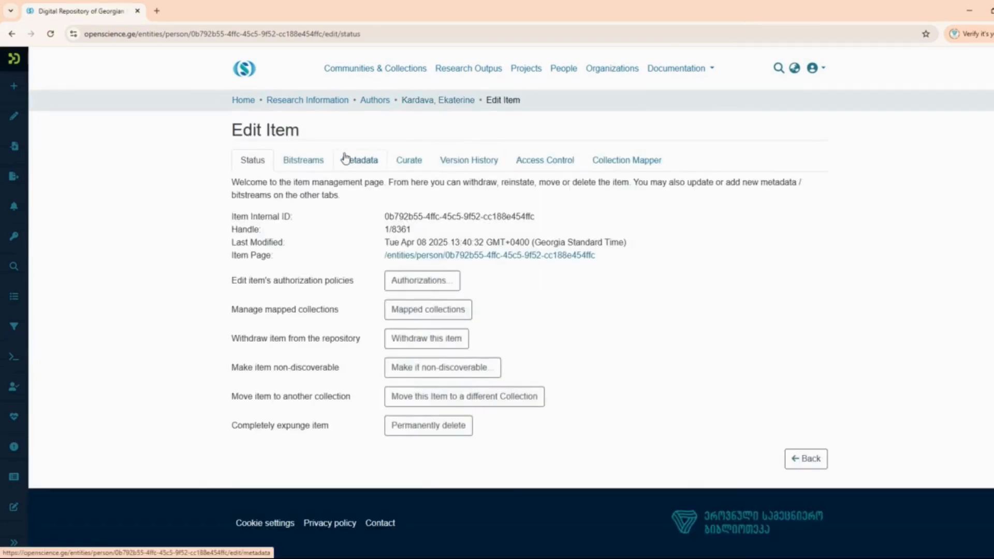
- In the Metadata tab, edit the third dc.subject entry's language code 'ka' and confirm it
{"action": "left_click", "coordinate": [345, 159]}
{"action": "scroll", "coordinate": [701, 336], "scroll_direction": "down", "scroll_amount": 2}
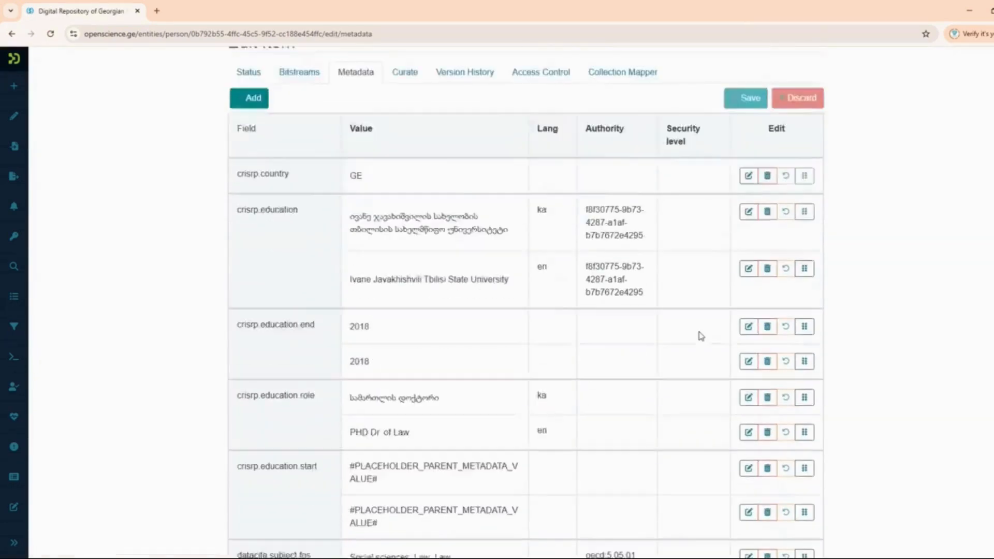
{"action": "scroll", "coordinate": [700, 335], "scroll_direction": "down", "scroll_amount": 9}
{"action": "scroll", "coordinate": [712, 334], "scroll_direction": "down", "scroll_amount": 3}
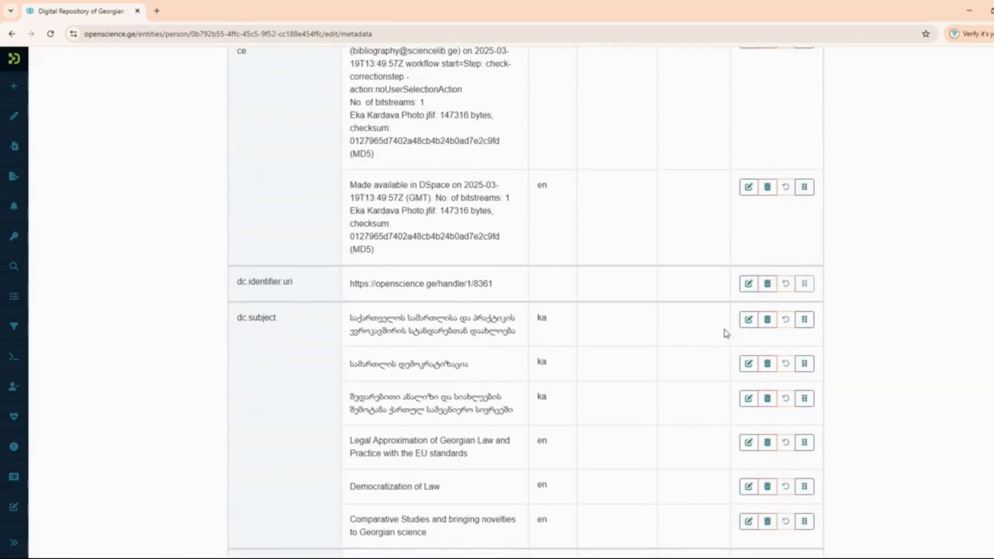
{"action": "scroll", "coordinate": [798, 320], "scroll_direction": "down", "scroll_amount": 3}
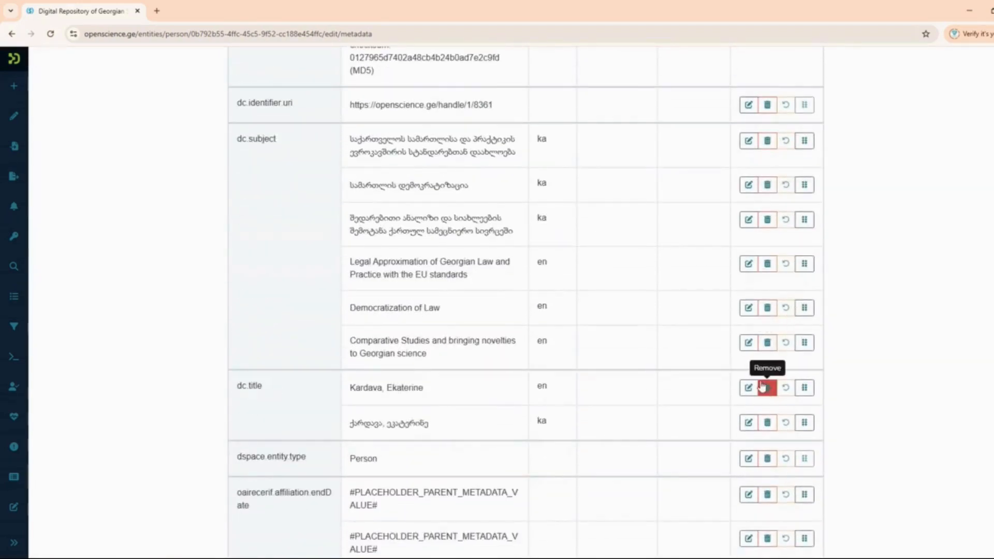
{"action": "scroll", "coordinate": [750, 392], "scroll_direction": "down", "scroll_amount": 2}
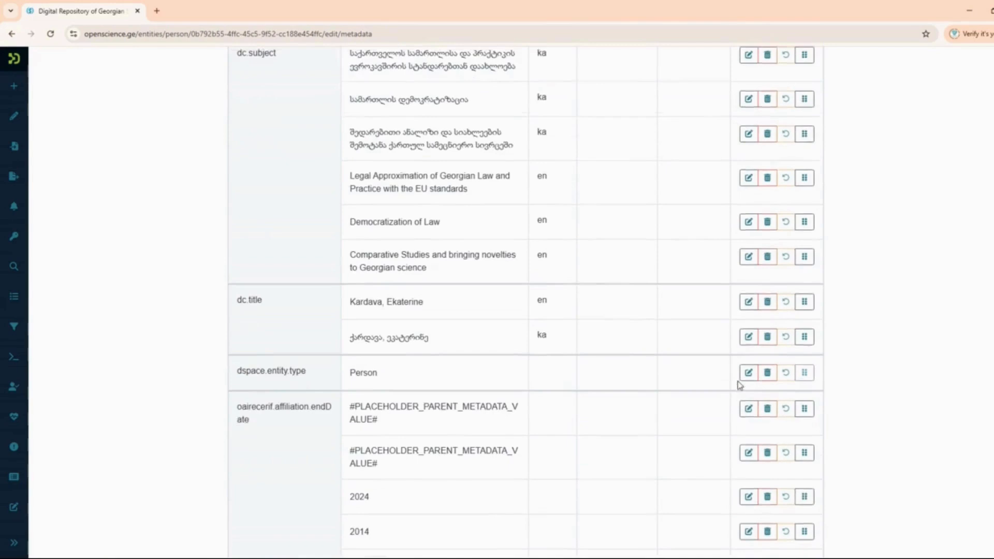
{"action": "left_click", "coordinate": [749, 130]}
{"action": "double_click", "coordinate": [559, 124]}
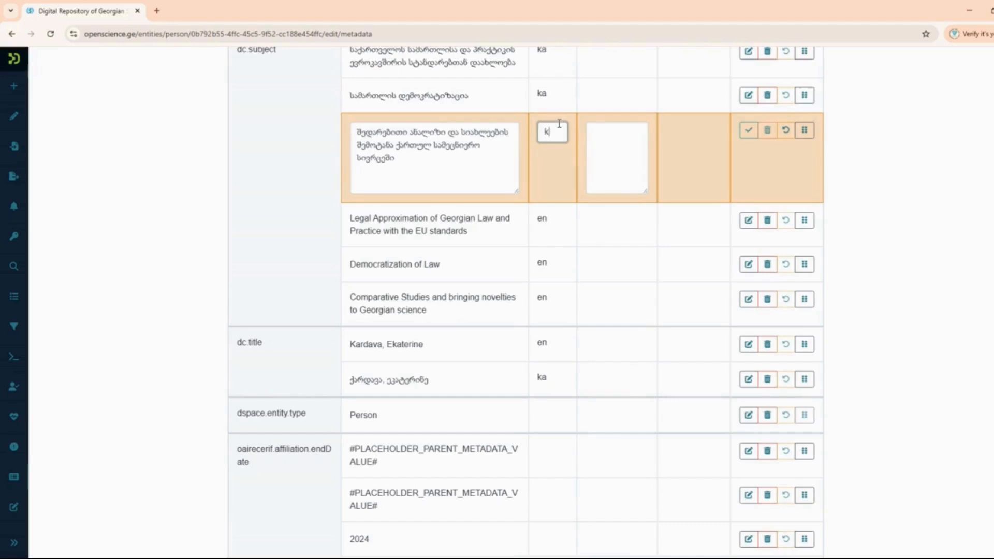
{"action": "left_click", "coordinate": [749, 130]}
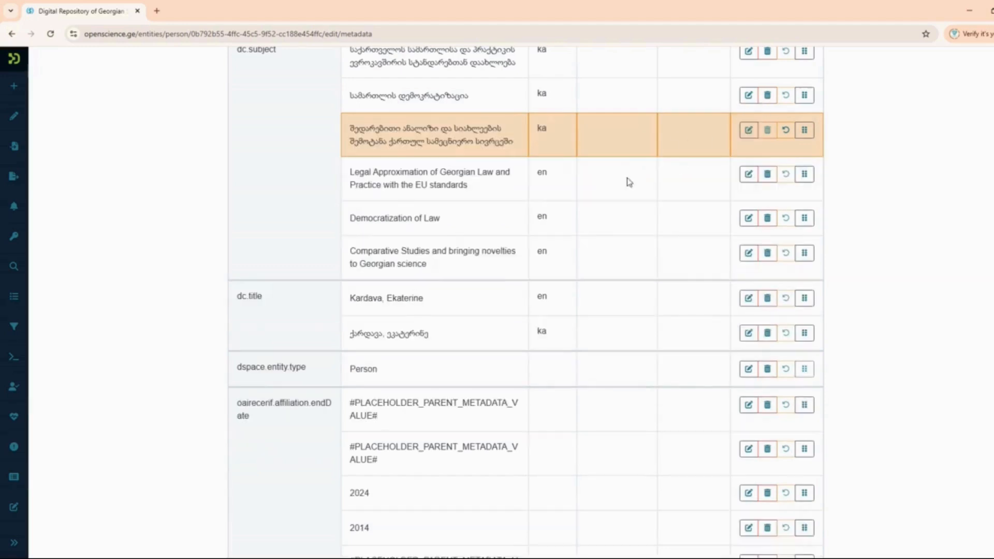
- Edit the Comparative Studies subject's language code 'en', then return to the author's profile
{"action": "left_click", "coordinate": [749, 253]}
{"action": "double_click", "coordinate": [552, 255]}
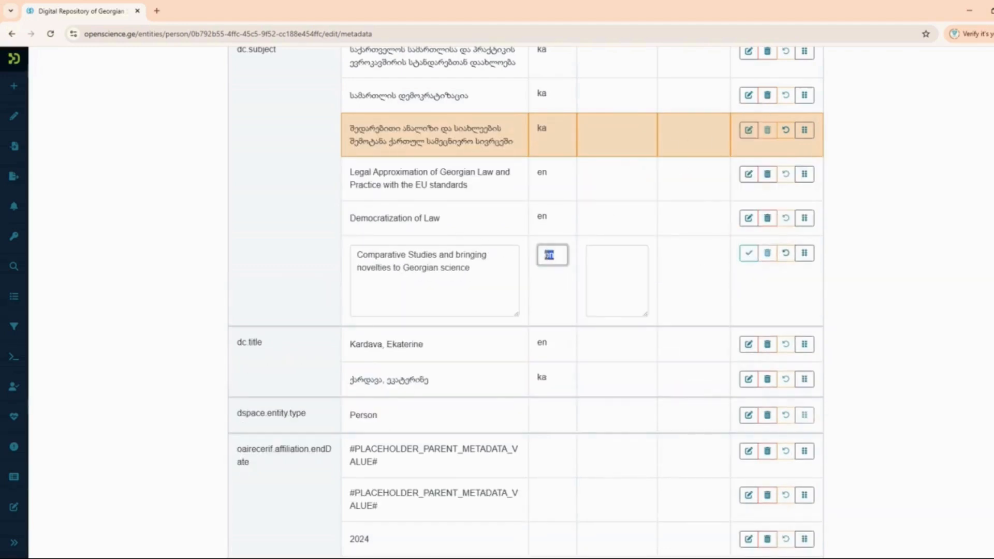
{"action": "scroll", "coordinate": [337, 348], "scroll_direction": "down", "scroll_amount": 10}
{"action": "scroll", "coordinate": [464, 300], "scroll_direction": "down", "scroll_amount": 3}
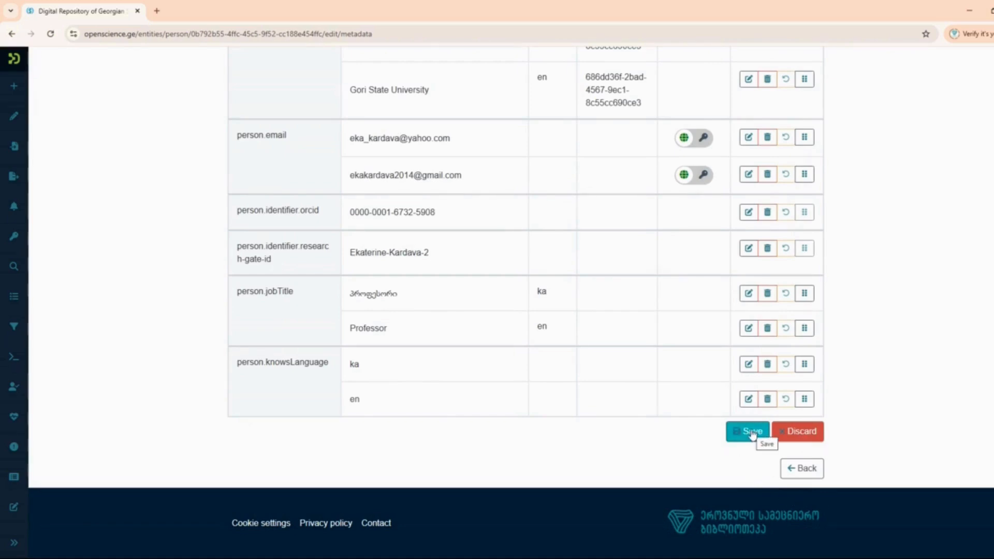
{"action": "left_click", "coordinate": [806, 469]}
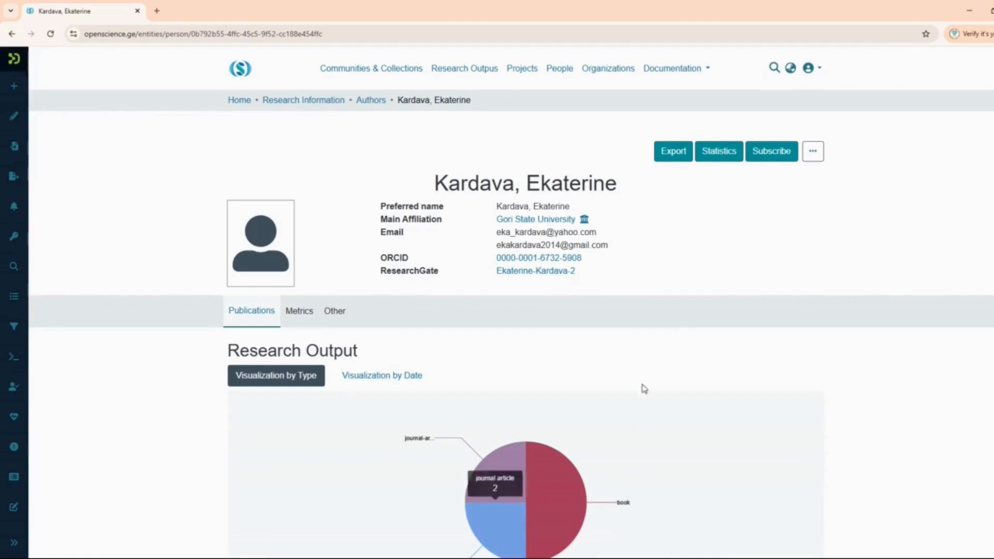
- Review the Other tab's affiliations, education and research interests, then switch the interface to Georgian (ქართული)
{"action": "left_click", "coordinate": [343, 313]}
{"action": "scroll", "coordinate": [572, 353], "scroll_direction": "down", "scroll_amount": 2}
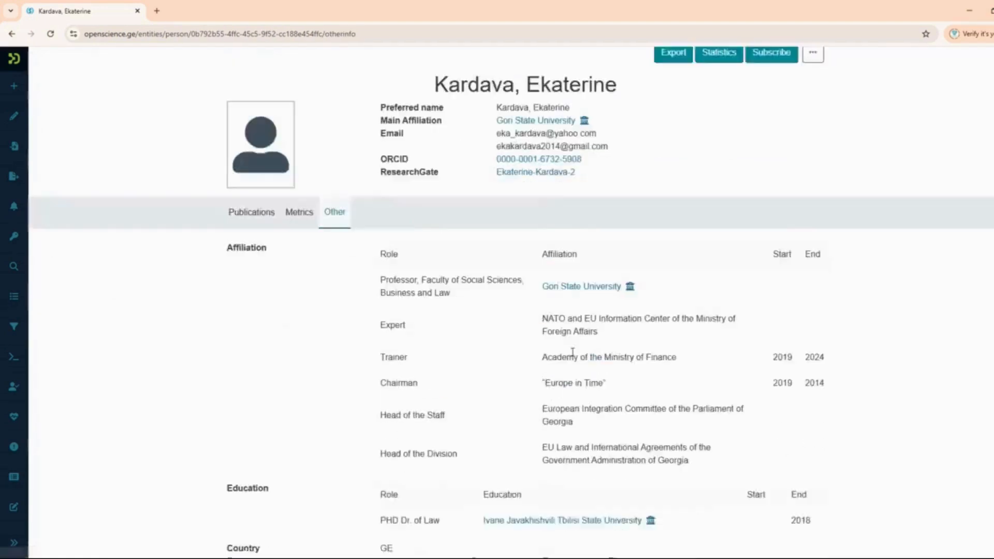
{"action": "scroll", "coordinate": [572, 353], "scroll_direction": "down", "scroll_amount": 3}
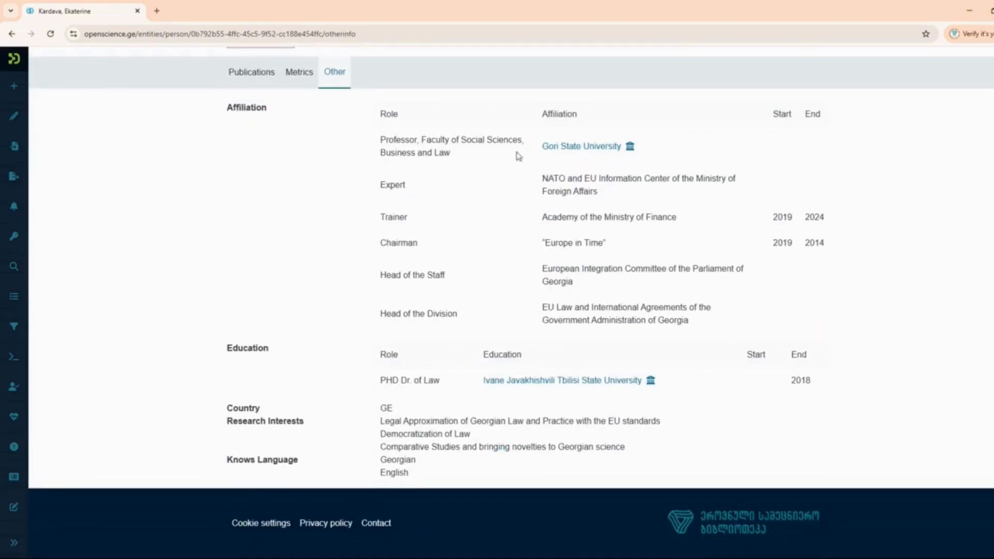
{"action": "scroll", "coordinate": [731, 405], "scroll_direction": "up", "scroll_amount": 5}
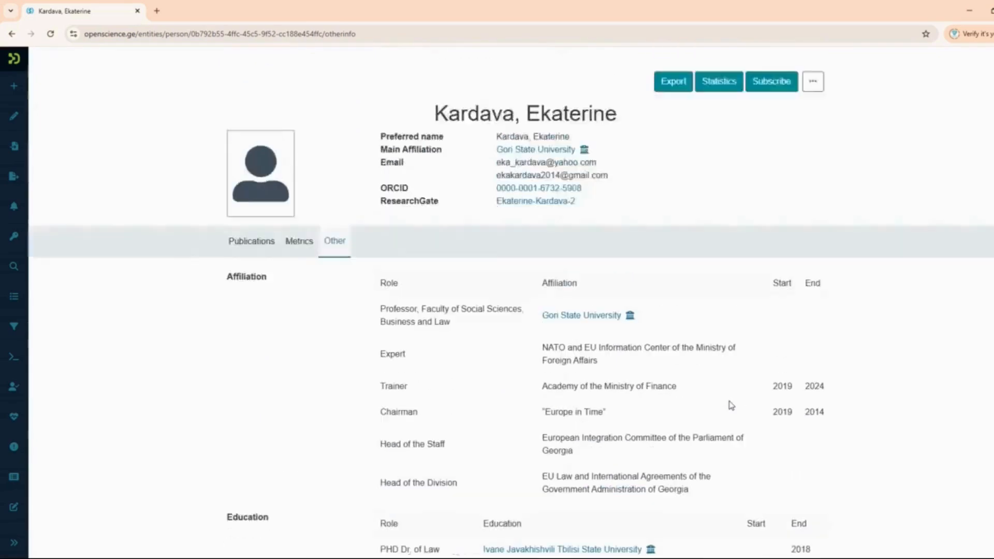
{"action": "left_click", "coordinate": [790, 68]}
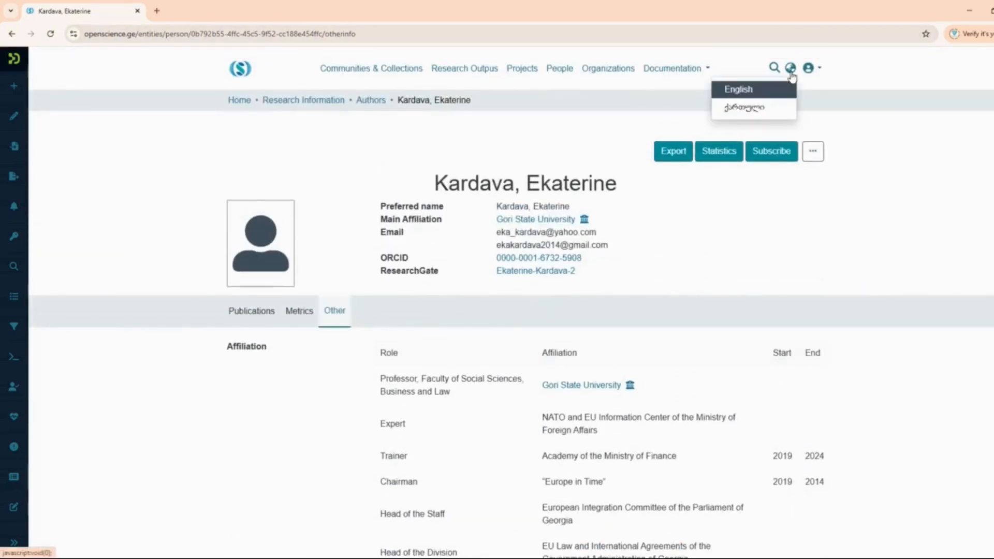
{"action": "left_click", "coordinate": [758, 105]}
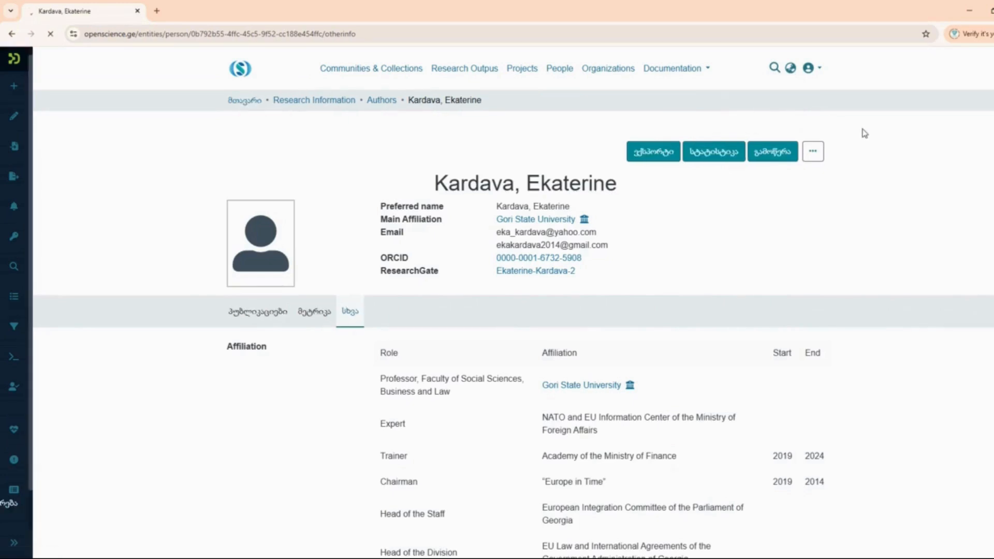